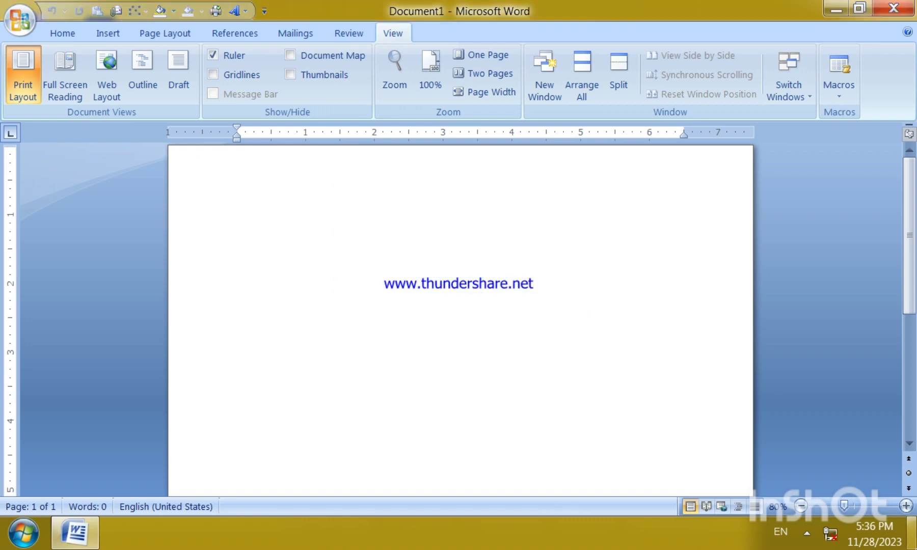
click(912, 530)
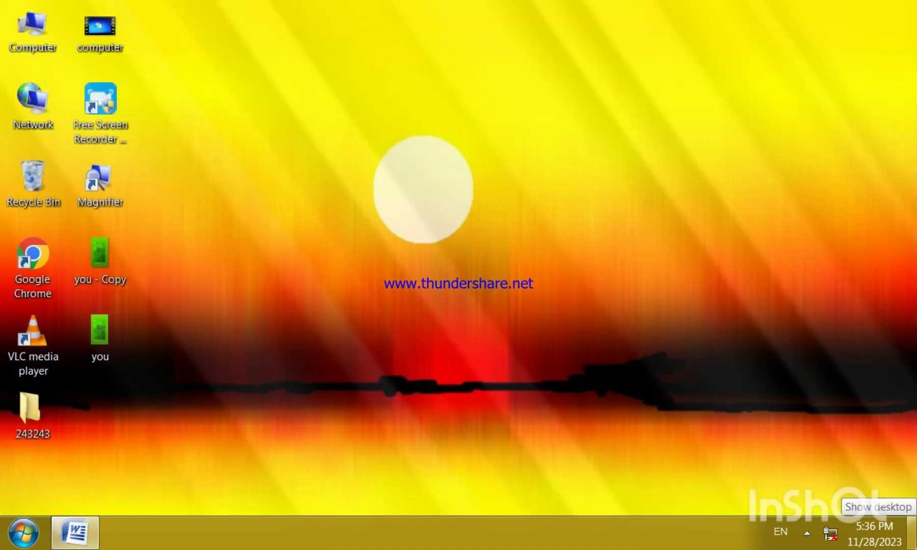
click(912, 530)
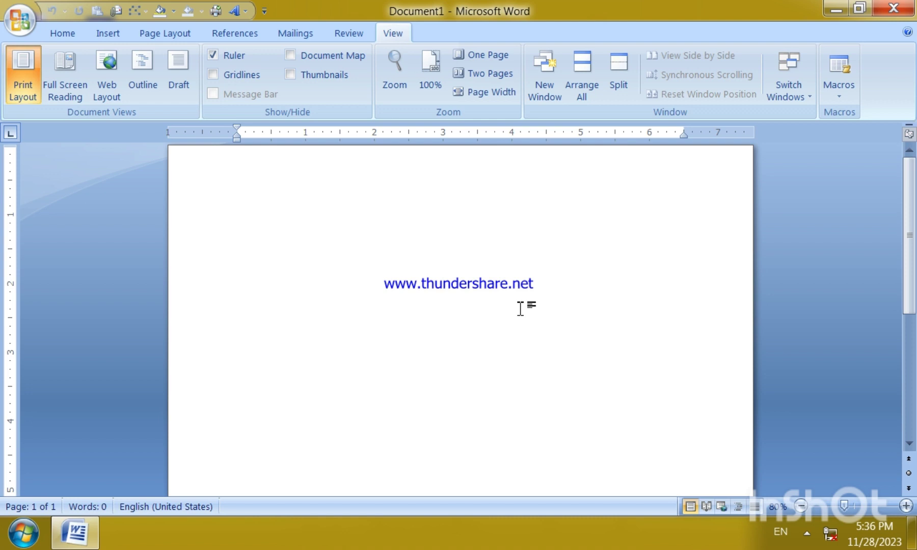
Fill the blank document with sample paragraphs by entering the =rand() function
text(=)
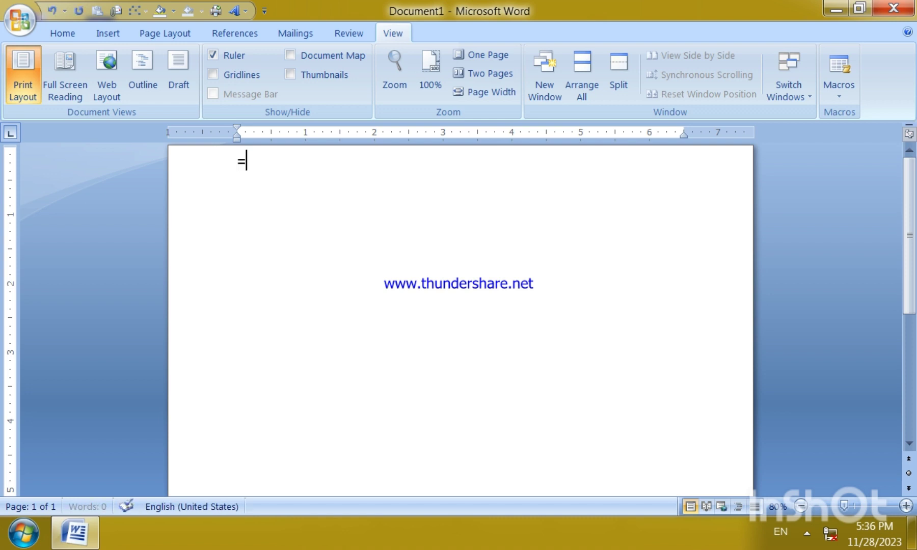
text(rand)
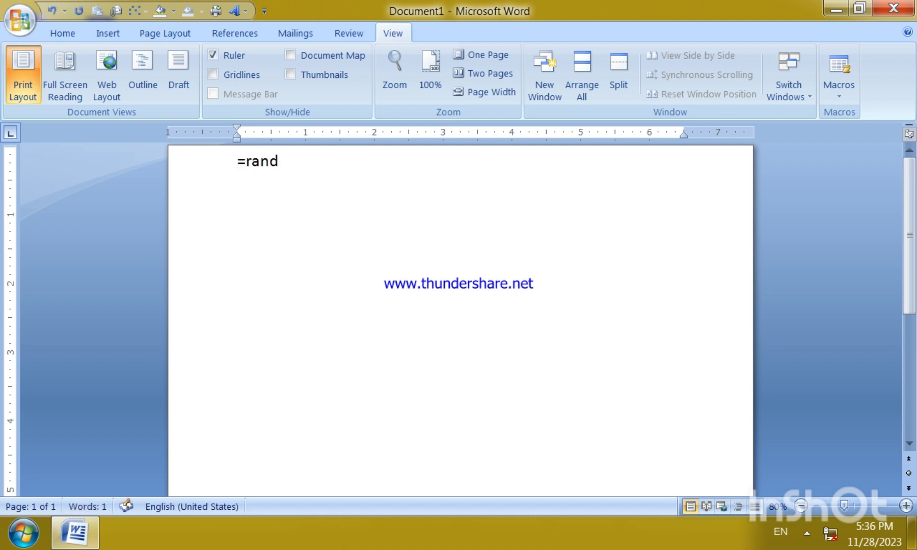
key(Return)
click(293, 165)
text(())
key(Return)
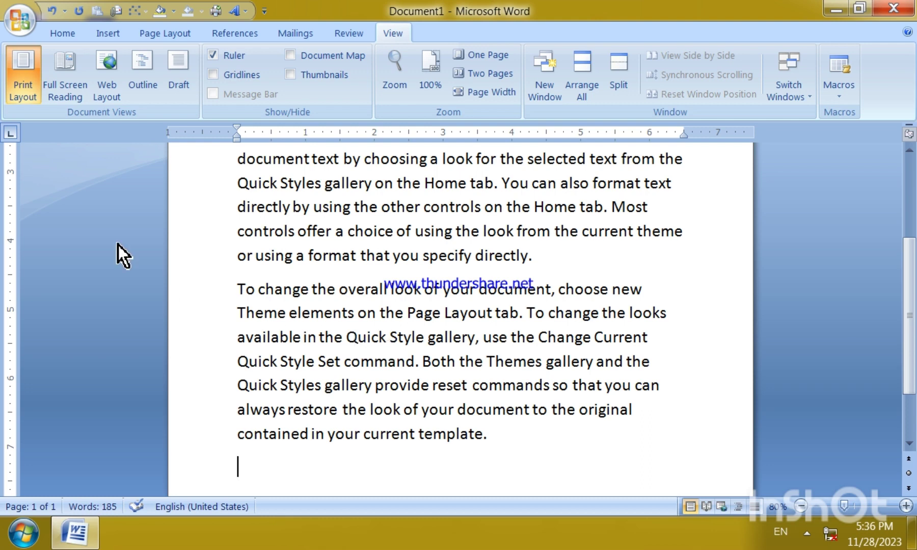
Preview the document in Full Screen Reading view, and return to the normal page without the Research pane
click(56, 96)
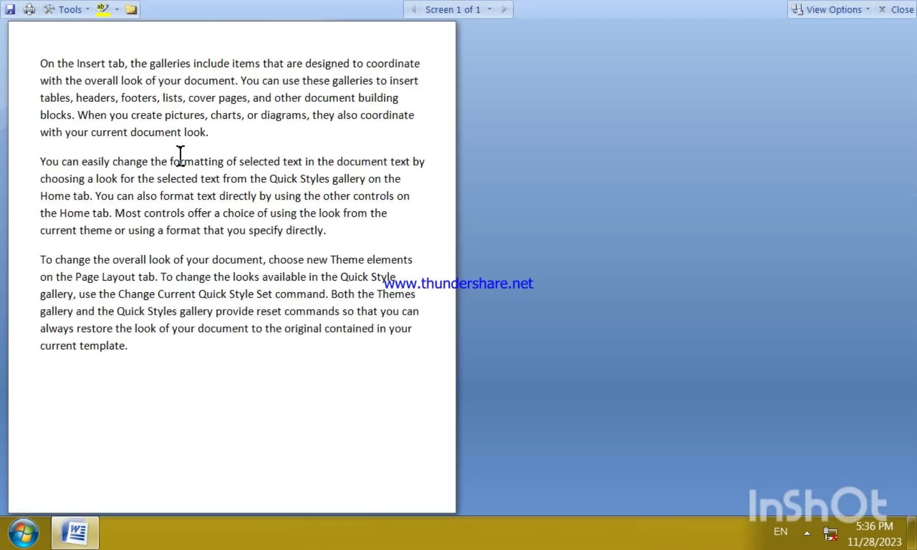
click(902, 9)
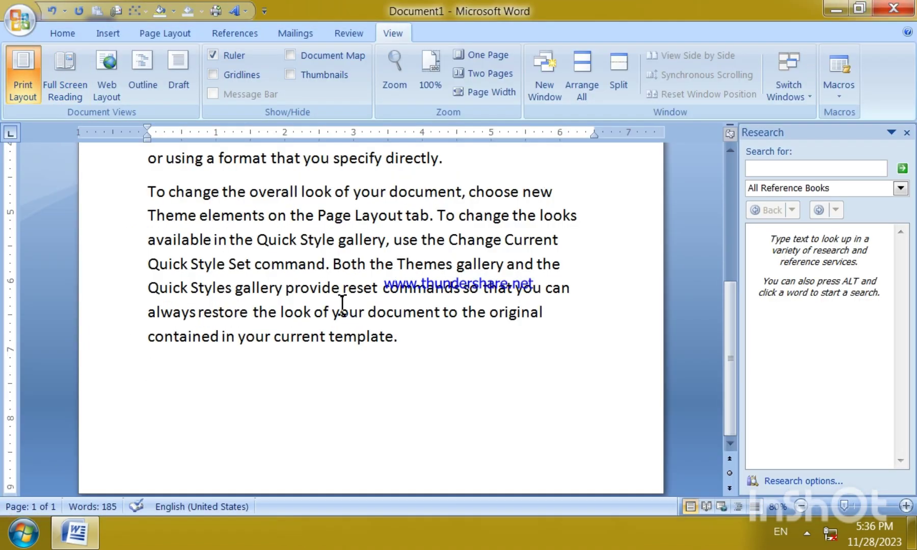
click(904, 132)
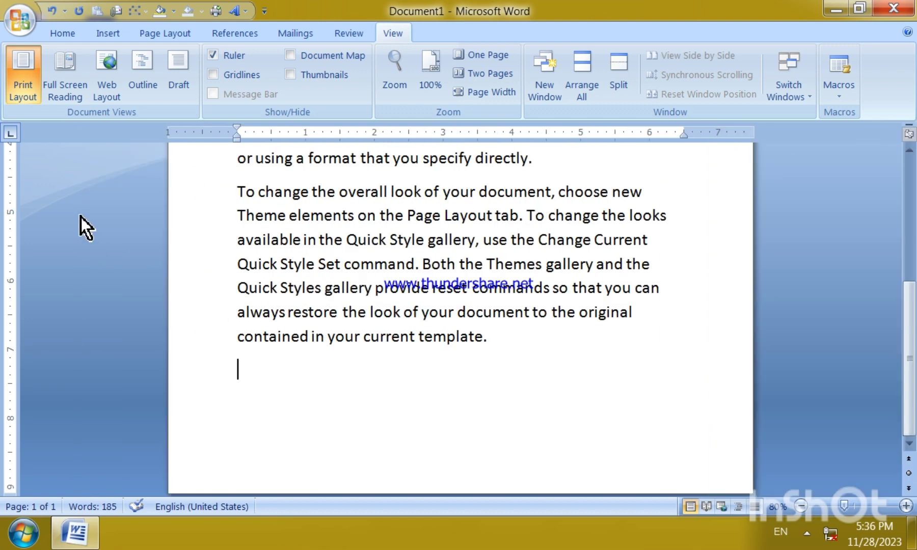
Show the document in Web Layout view and reduce the zoom to 60%
click(112, 104)
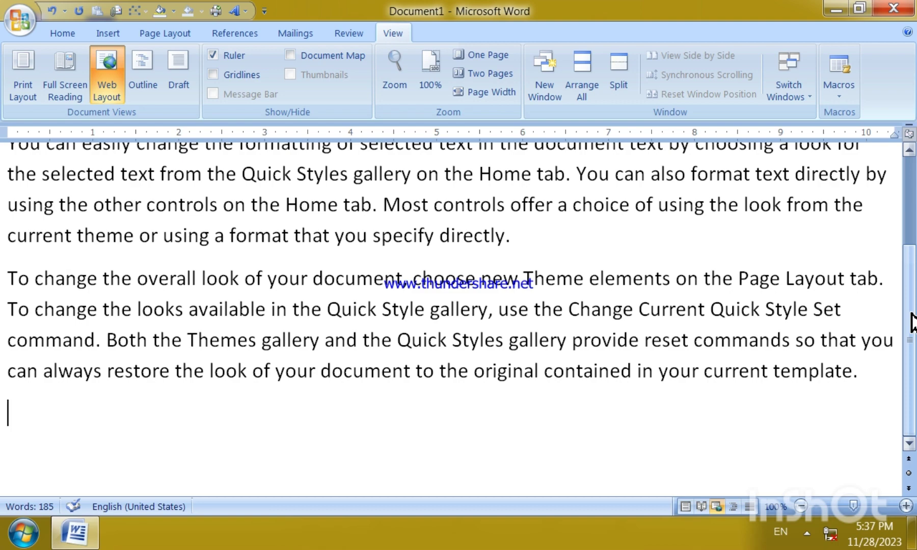
click(802, 507)
click(803, 506)
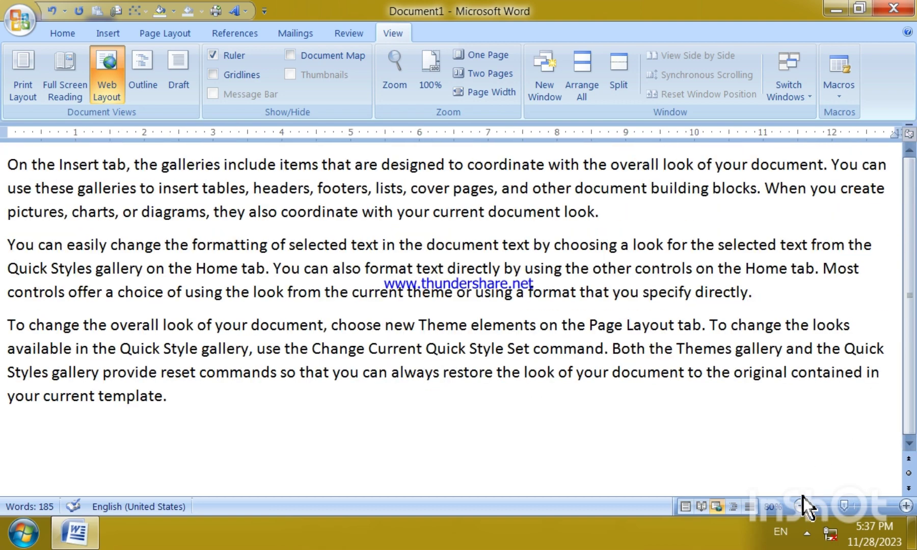
click(802, 504)
click(802, 505)
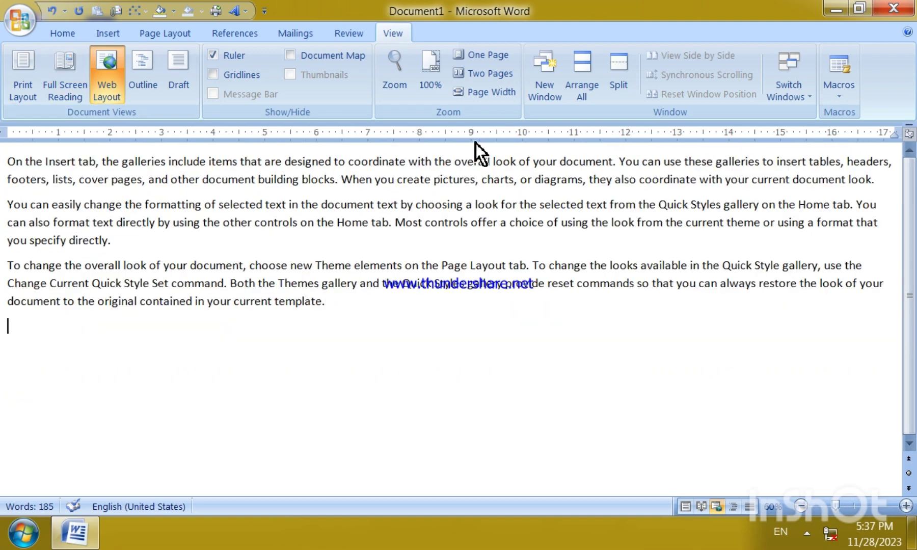
Preview the document in Outline and Draft views, ending in Print Layout view
click(146, 85)
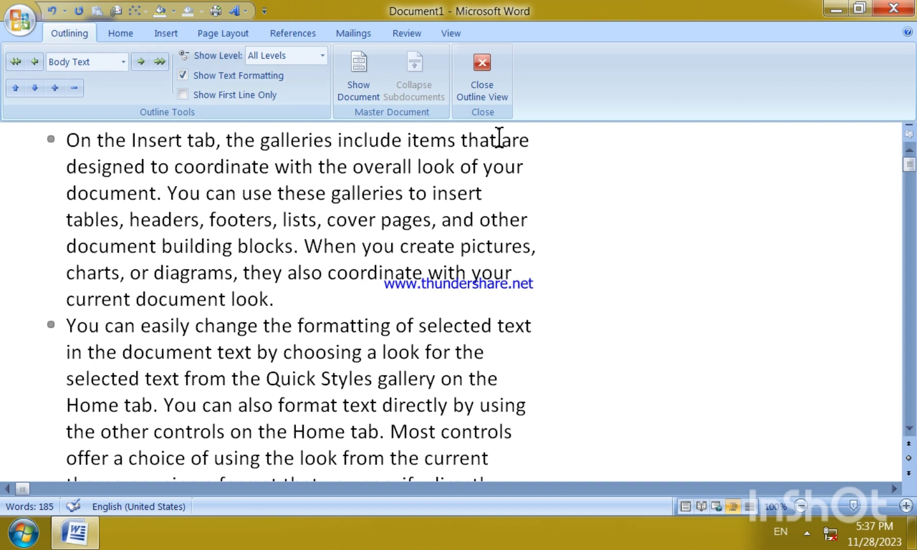
click(494, 94)
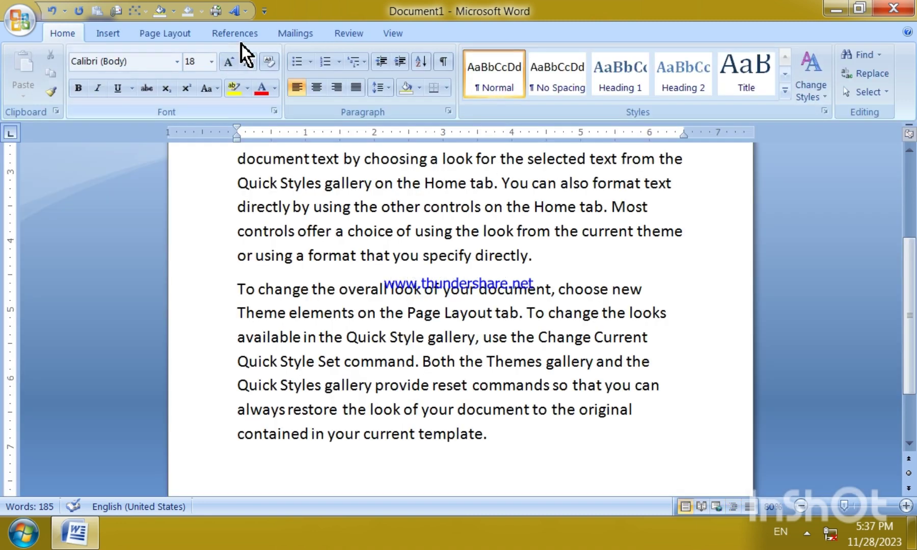
click(378, 32)
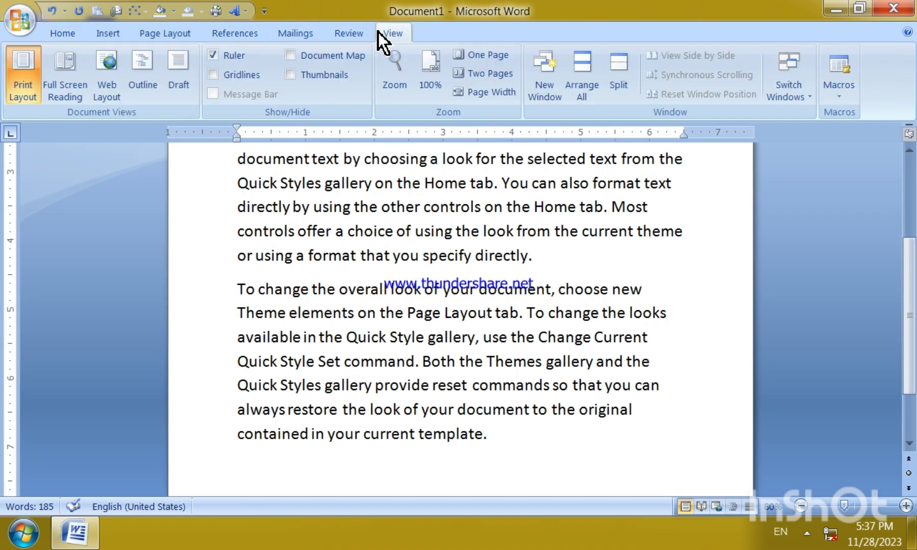
click(172, 85)
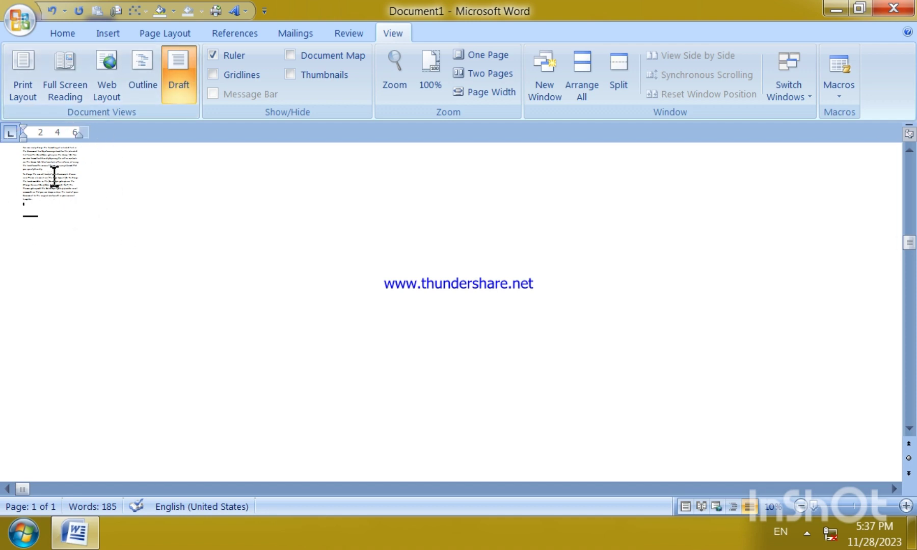
click(31, 79)
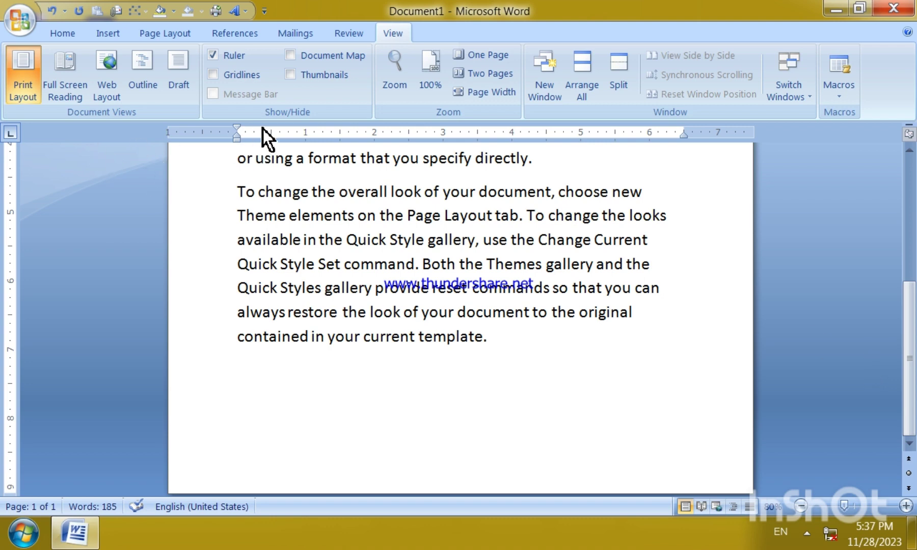
Hide and restore the ruler, and show the page gridlines at 100% zoom before hiding them again
click(237, 55)
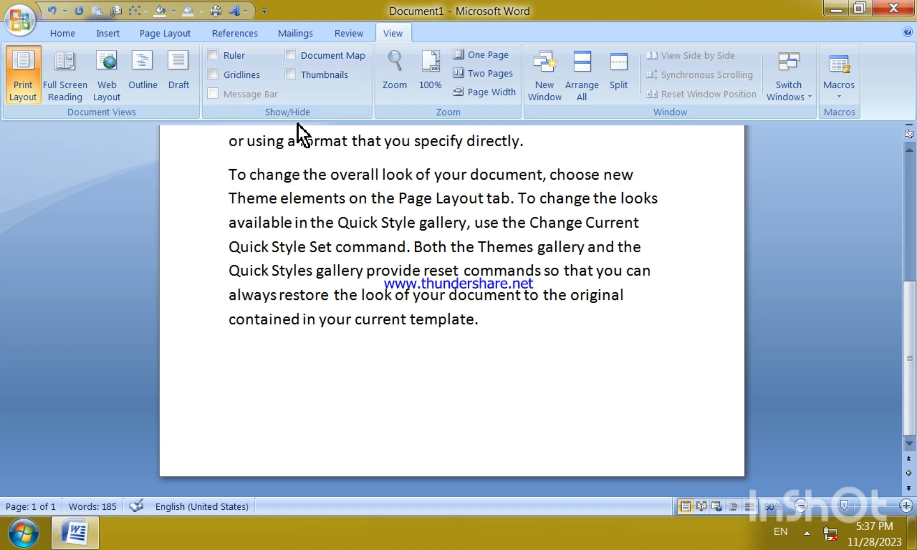
click(222, 53)
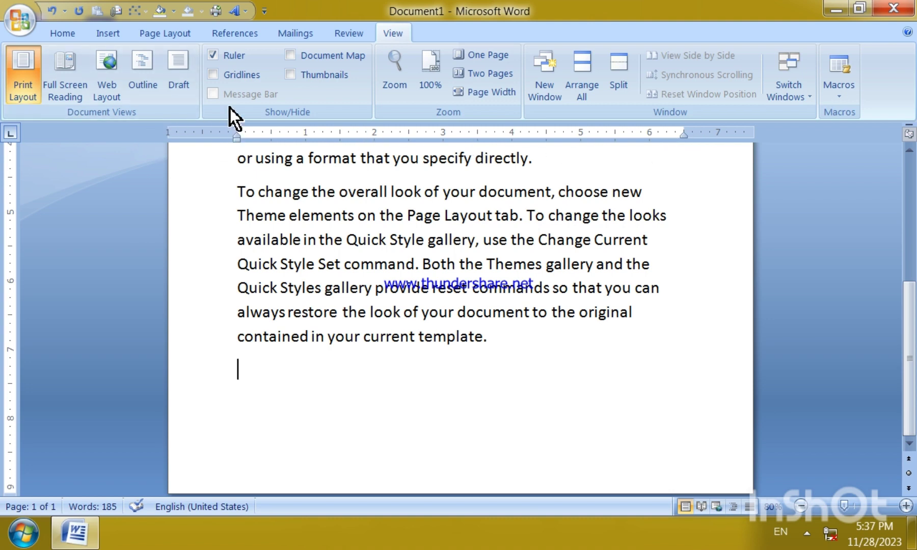
click(230, 77)
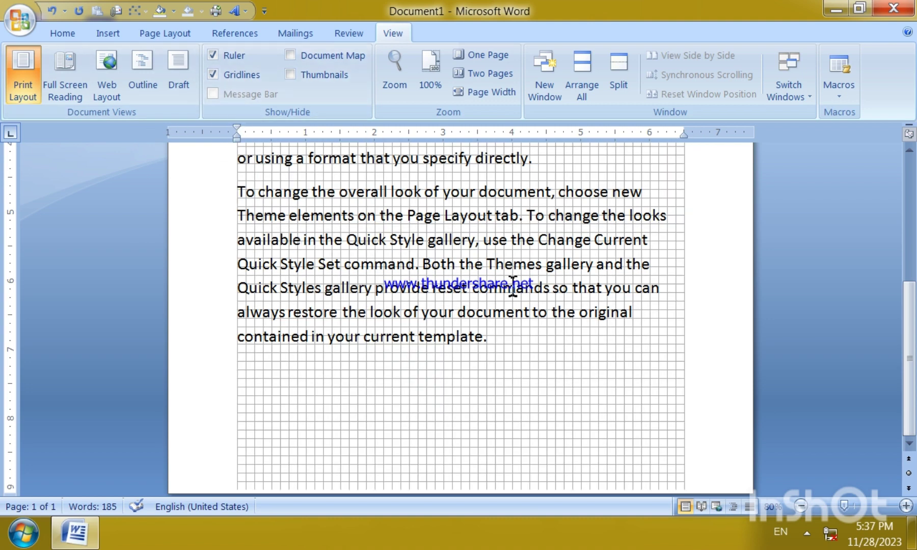
click(906, 506)
click(907, 507)
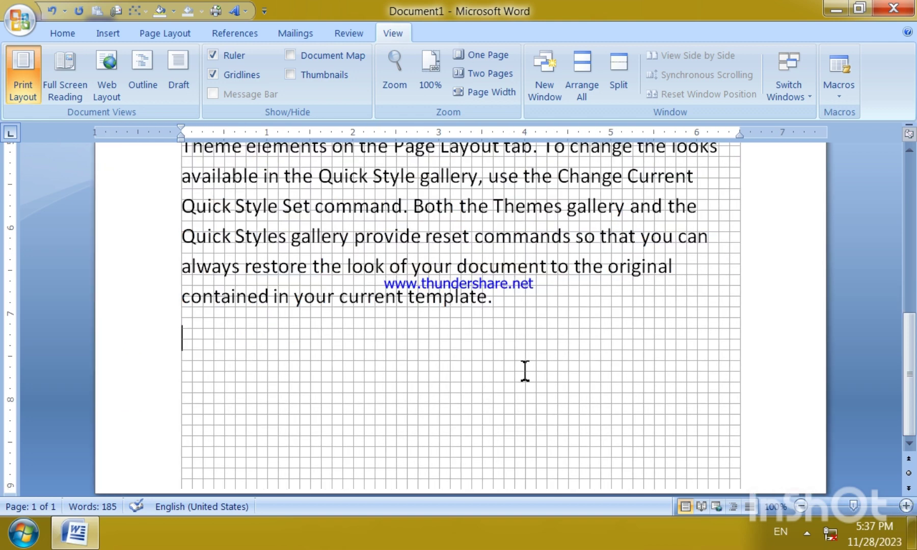
click(472, 356)
click(238, 79)
Show the Document Map pane beside the document and close it again
click(289, 59)
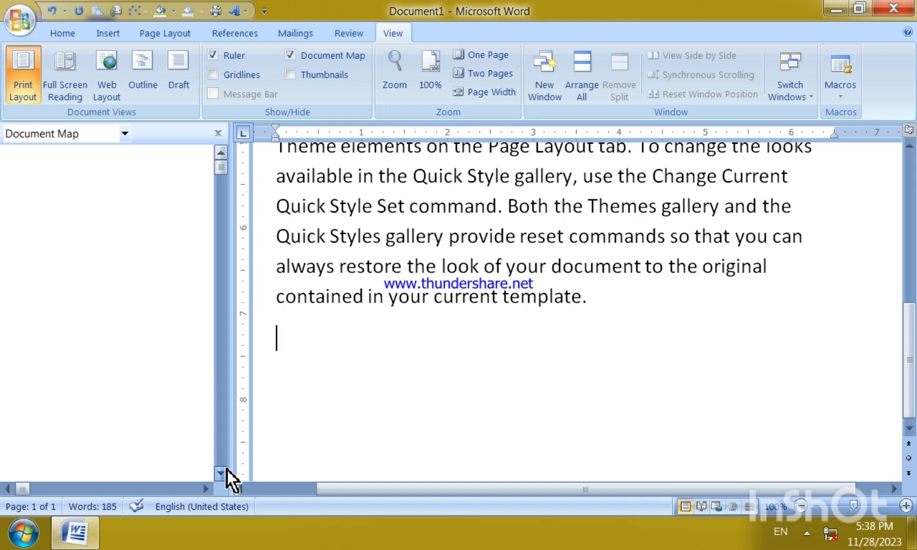
click(215, 136)
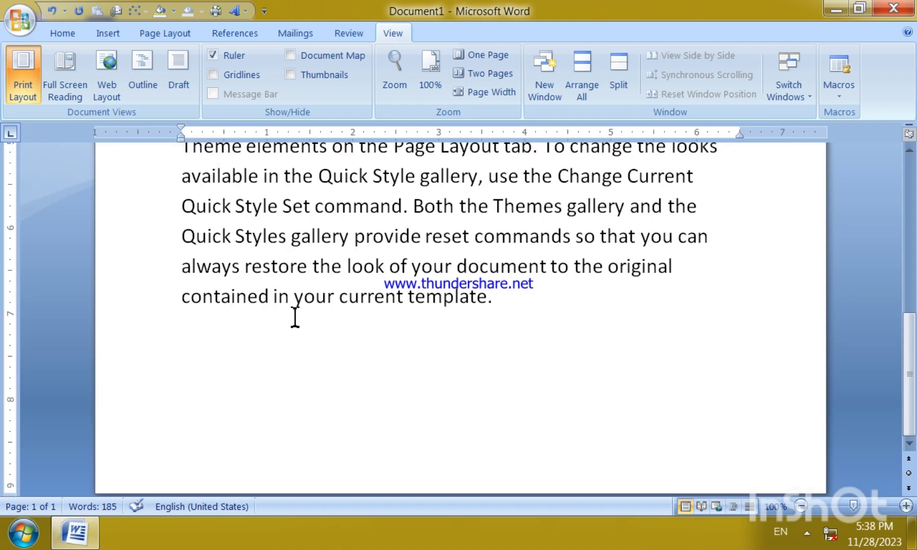
click(329, 55)
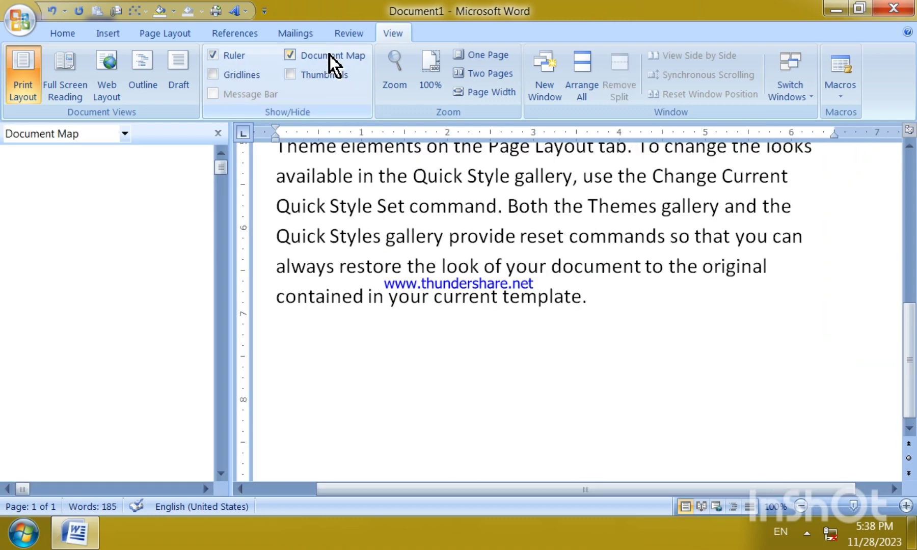
click(218, 133)
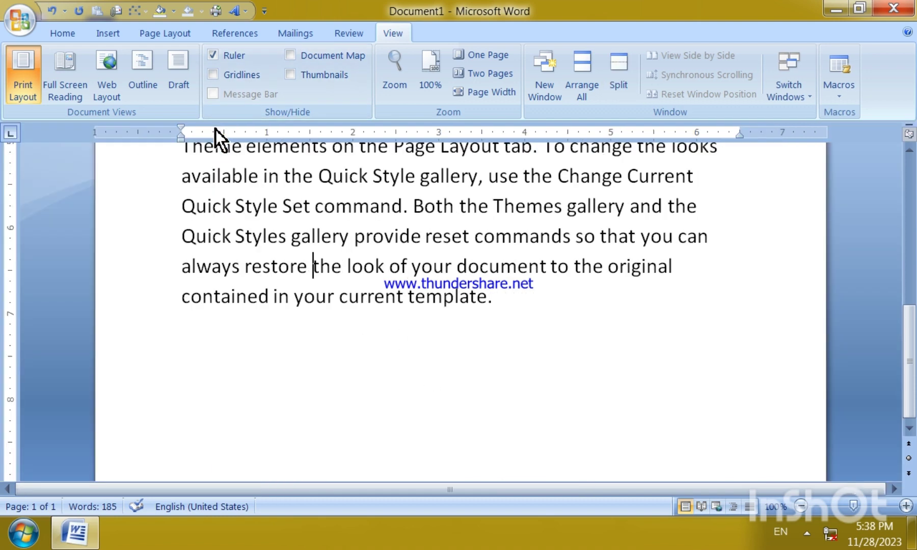
Draw a rounded rectangle about 1.1" high and 1.33" wide below the last paragraph and give it the blue shape style
click(110, 35)
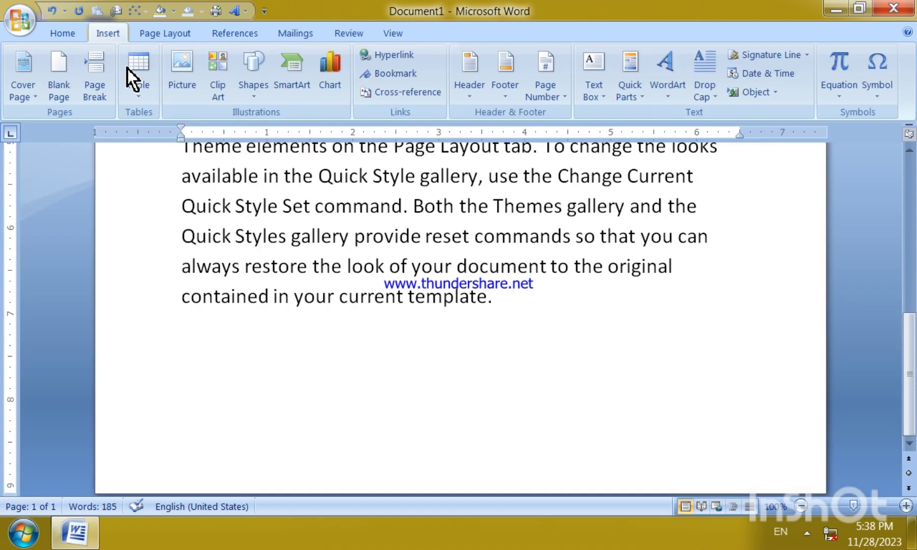
click(246, 96)
click(331, 132)
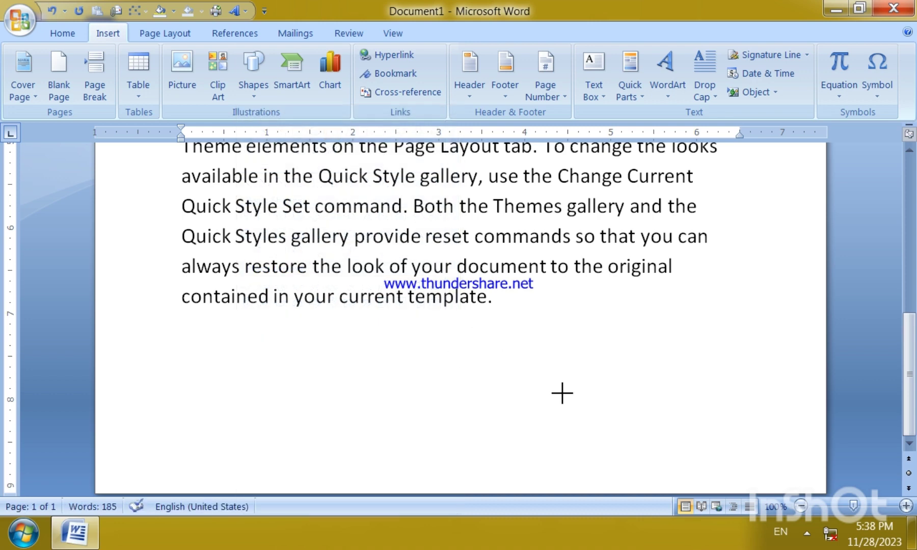
drag(477, 321, 593, 415)
click(242, 69)
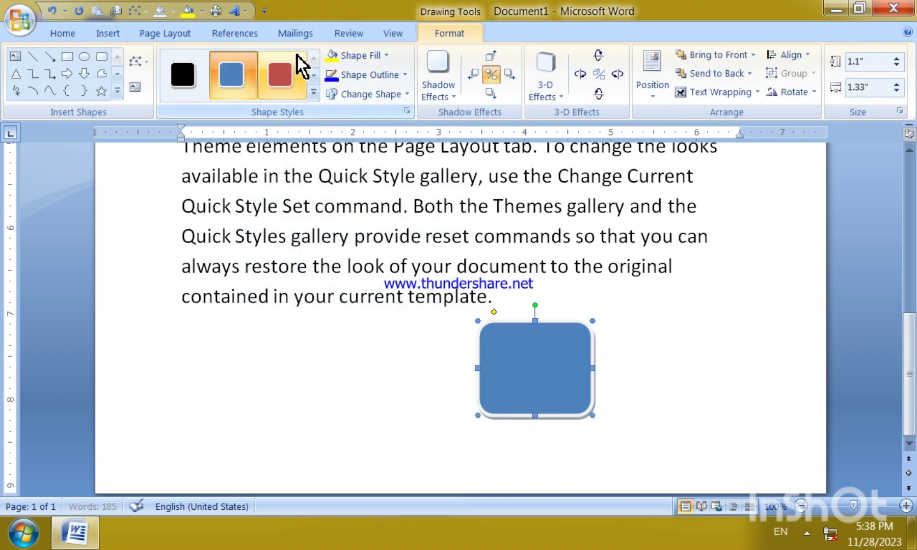
Deselect the shape, show the Document Map, and switch its pane to page thumbnails
click(395, 32)
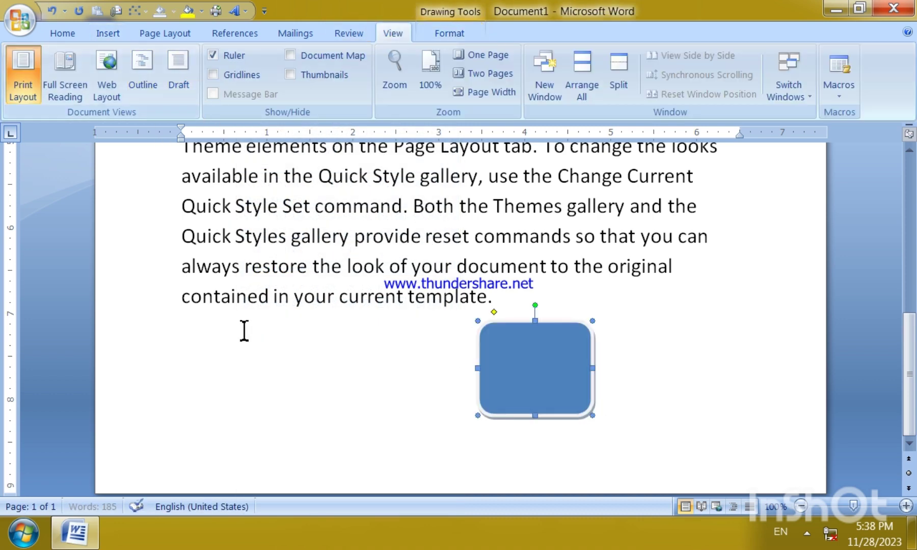
click(280, 414)
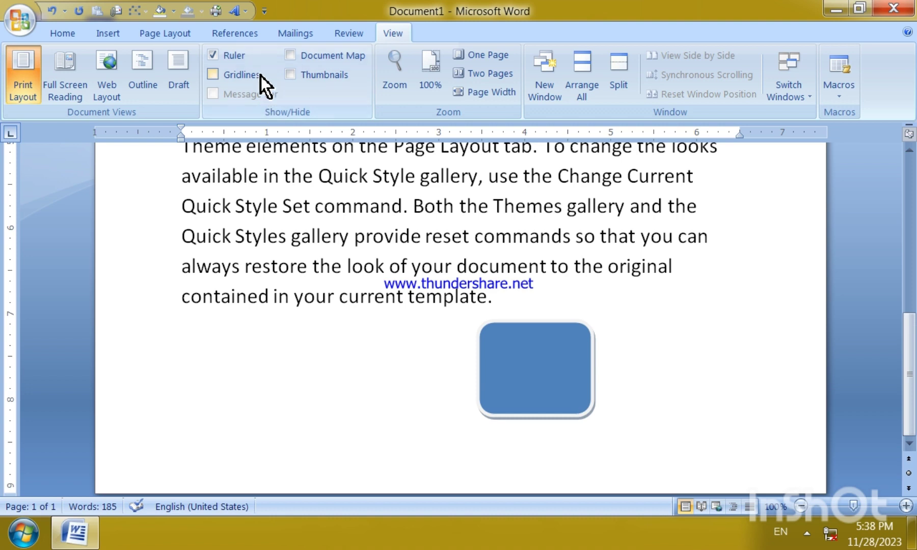
click(314, 53)
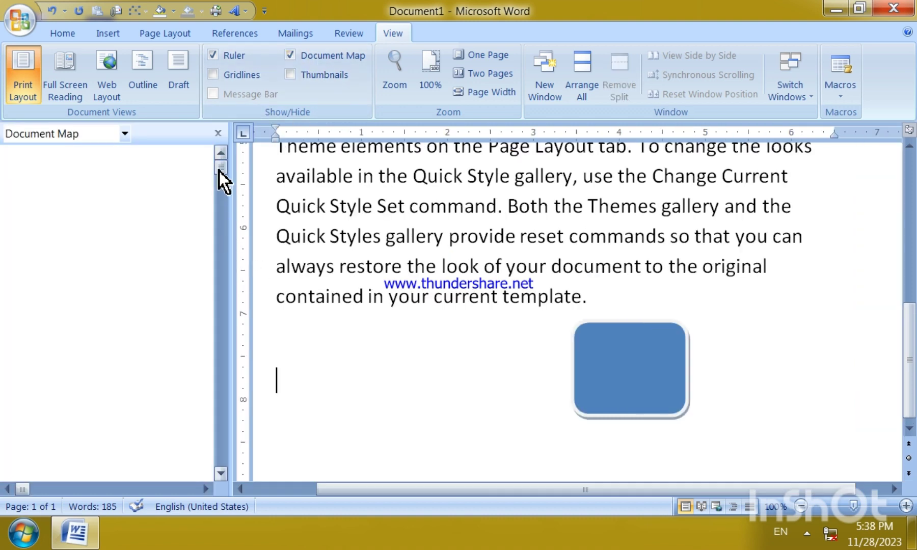
click(206, 490)
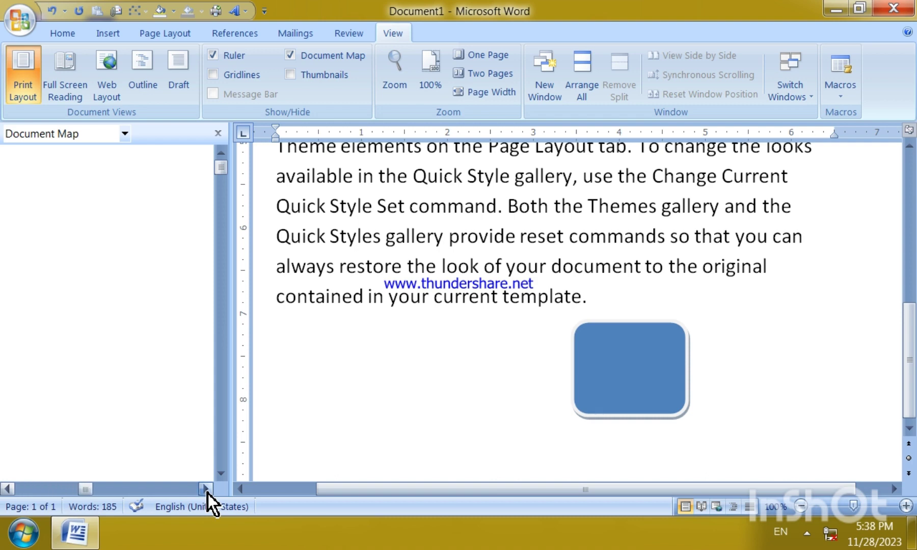
click(206, 491)
click(124, 133)
click(83, 168)
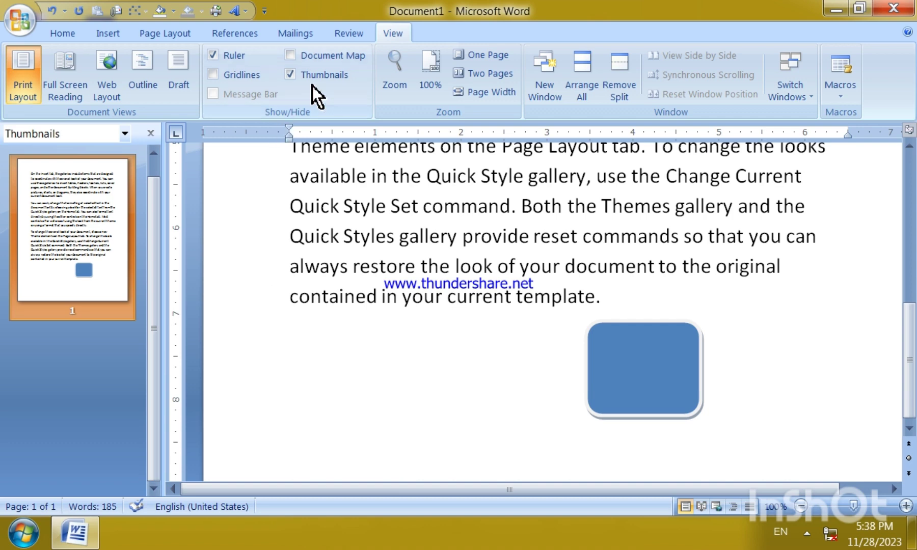
Alternate between the Document Map and Thumbnails options, and close the navigation pane
click(302, 55)
click(298, 78)
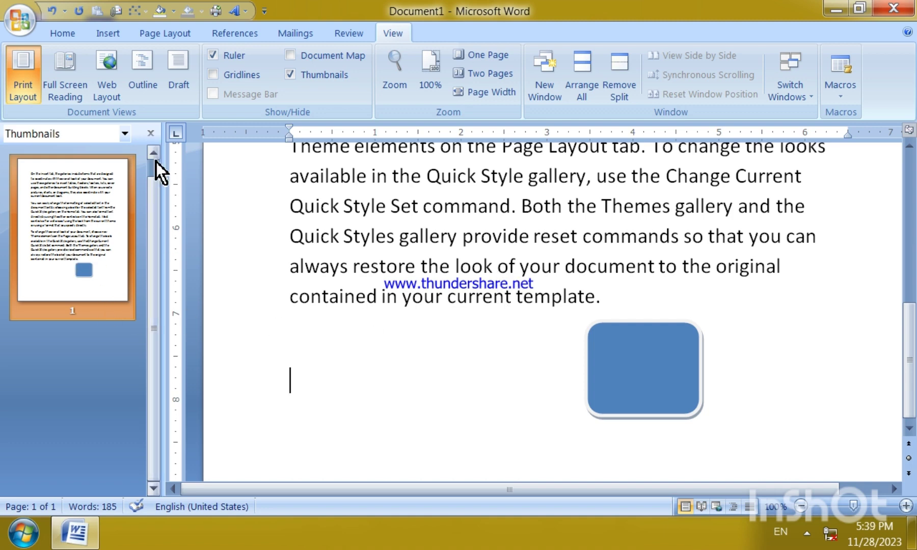
click(150, 134)
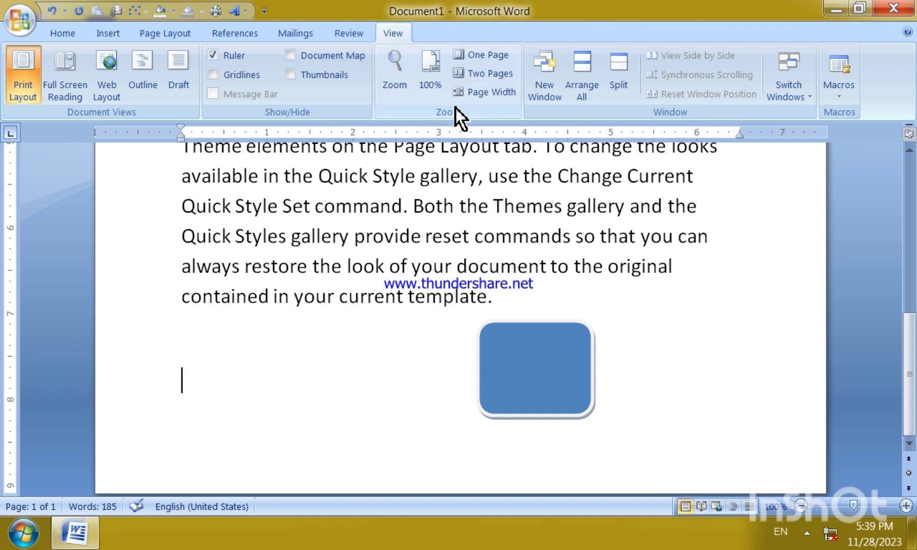
Zoom the document to 200%, and reduce the zoom in increments to 80%
click(388, 88)
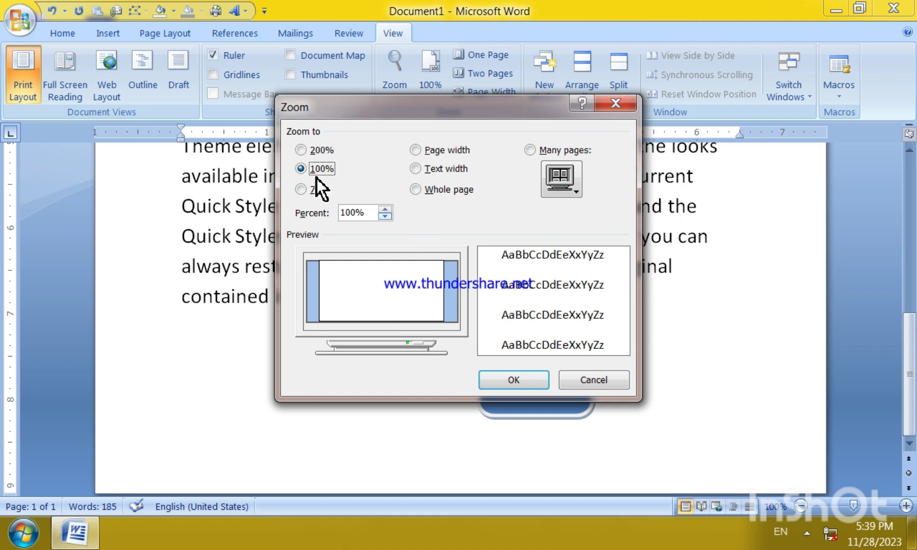
click(312, 153)
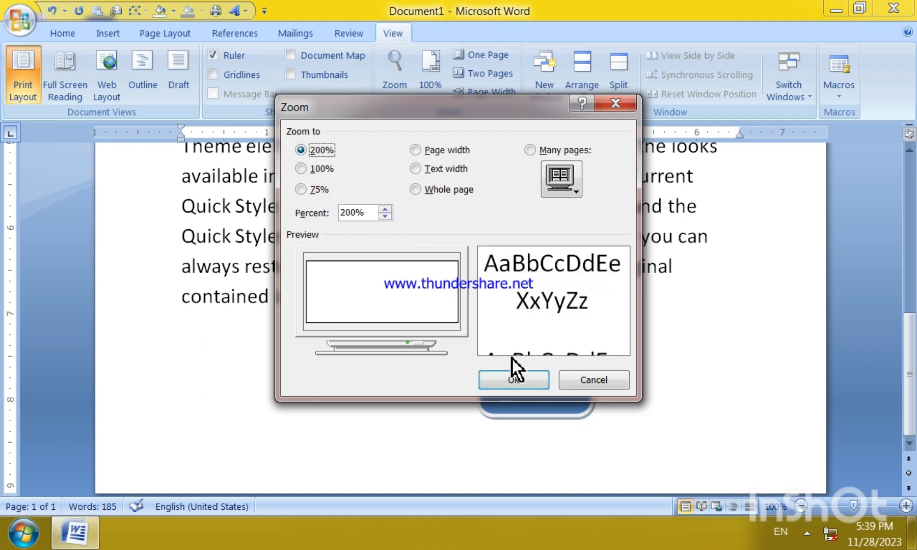
click(522, 378)
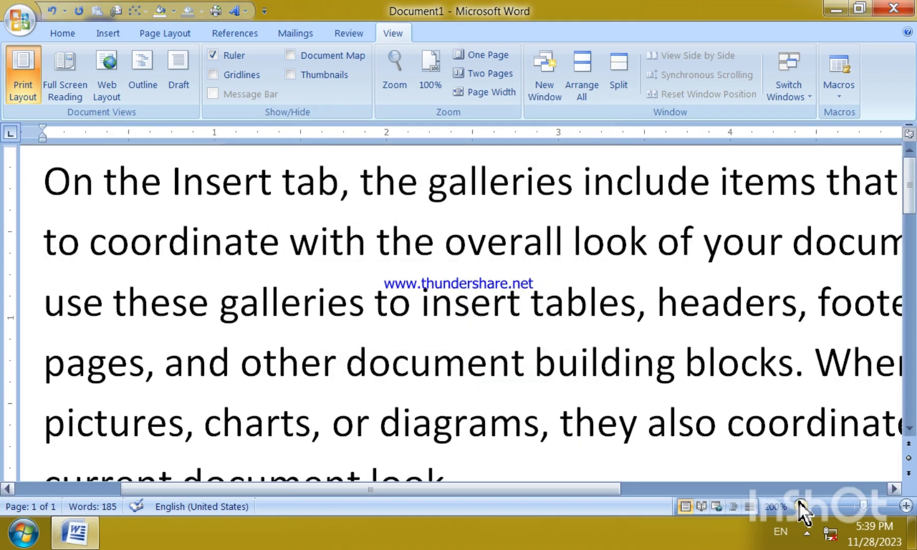
click(802, 506)
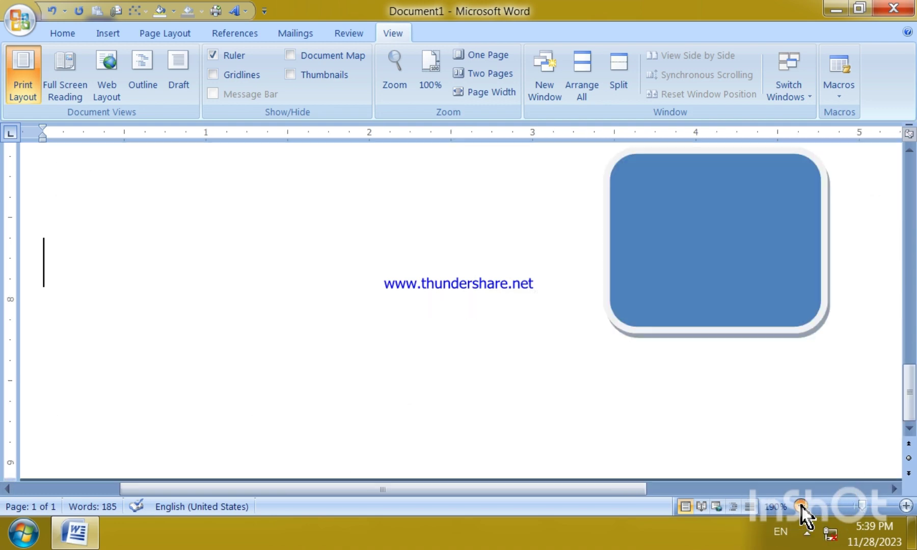
click(802, 507)
click(802, 506)
click(802, 507)
click(802, 506)
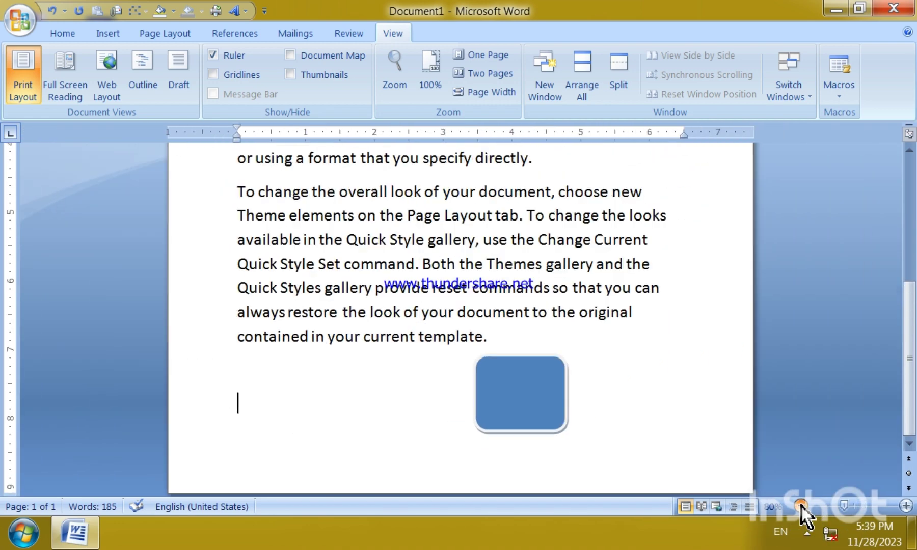
Set the zoom to 200% through the Zoom dialog, and return the document to 100%
click(393, 97)
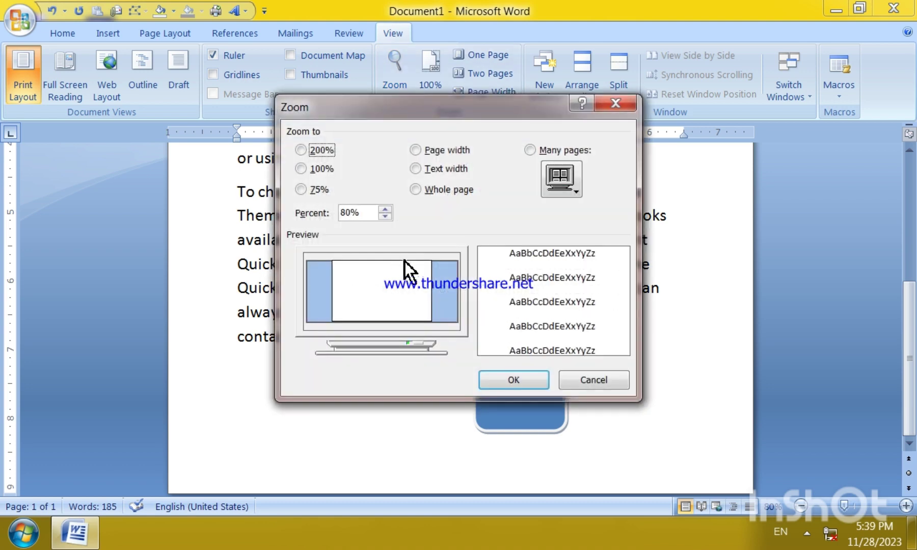
click(309, 168)
click(311, 147)
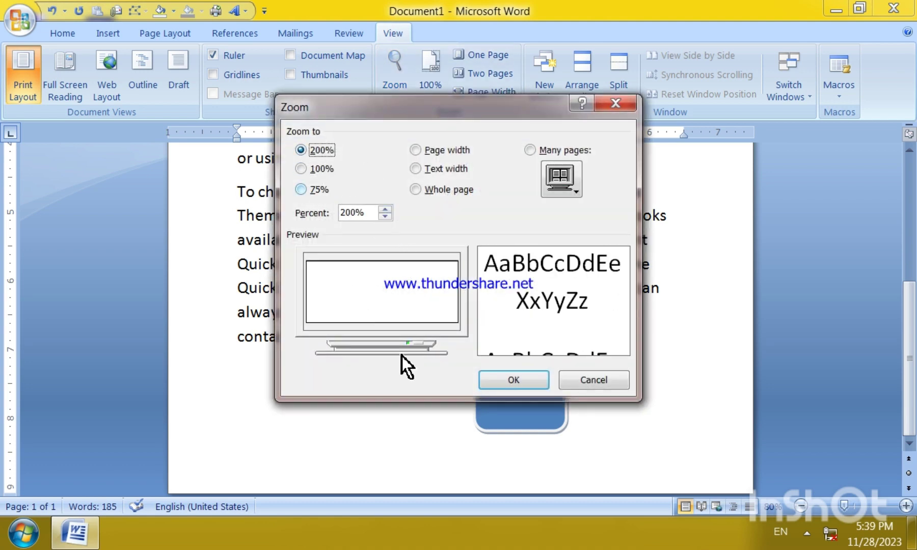
click(496, 380)
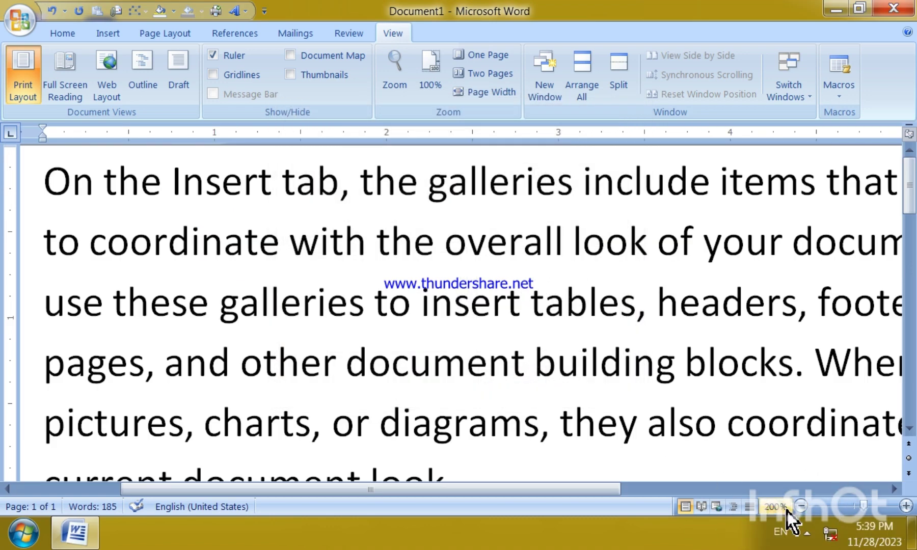
click(429, 71)
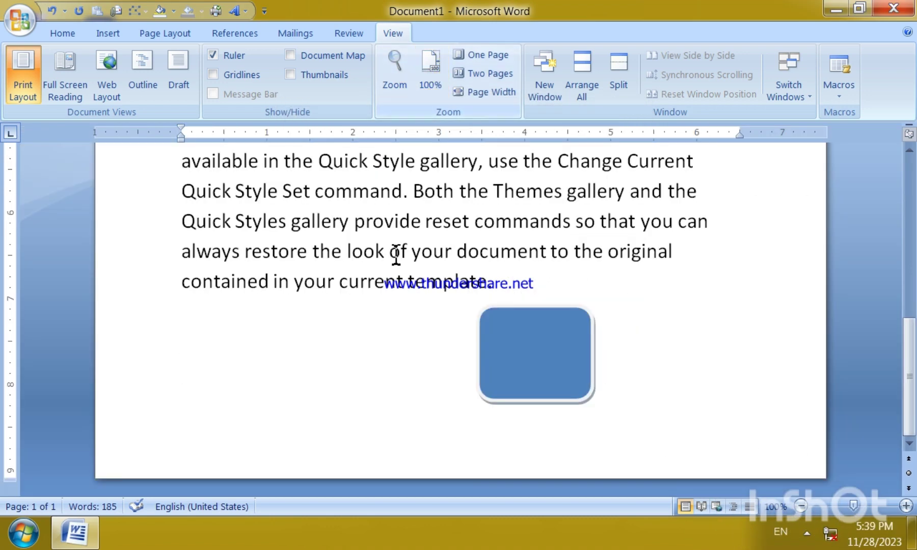
scroll(457, 158, up, 2)
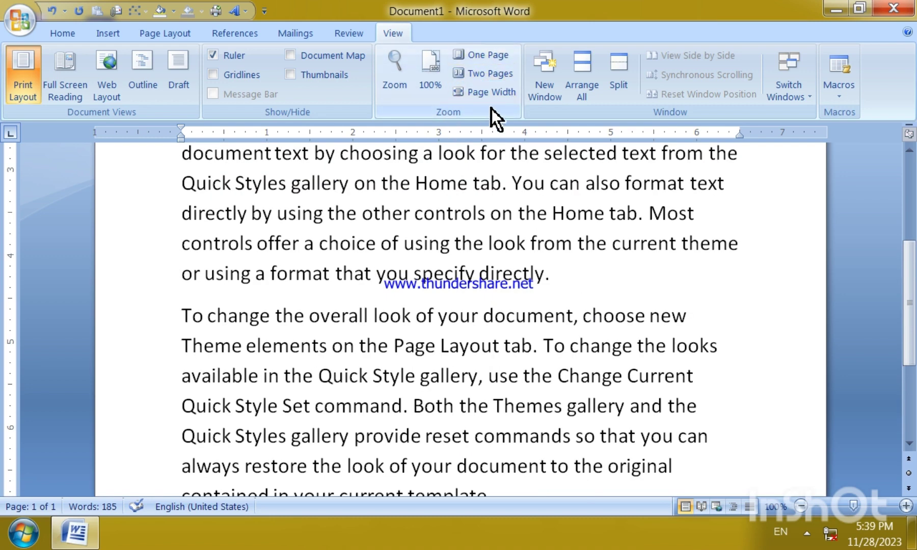
Show the document as One Page and as Two Pages, and return to 100% zoom
click(483, 56)
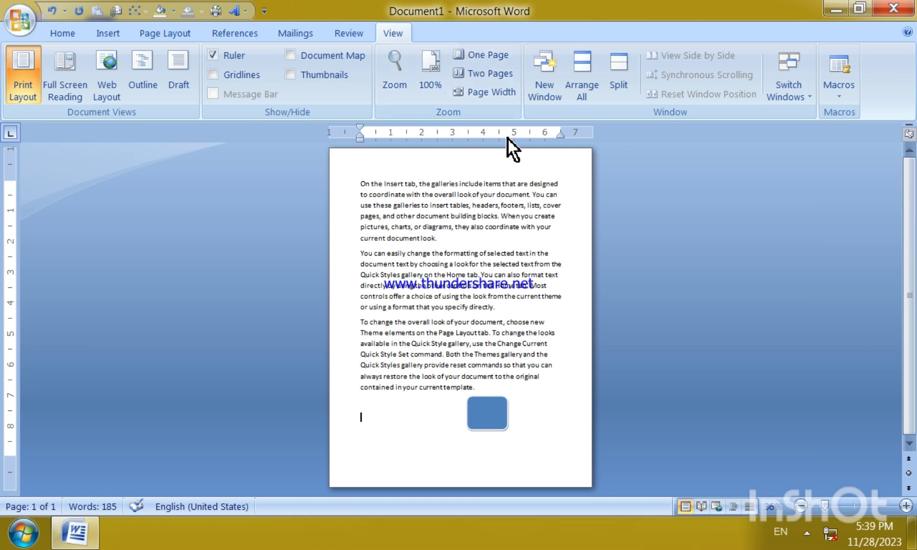
click(497, 76)
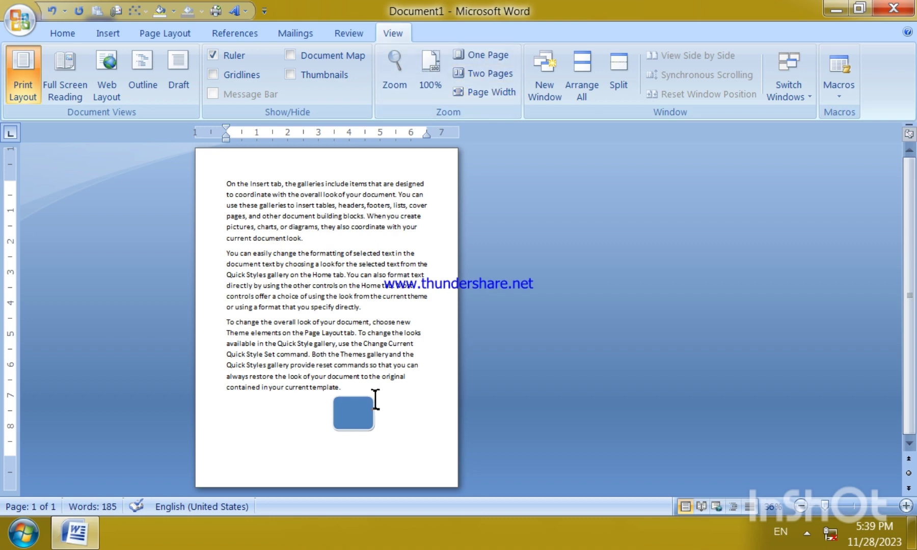
click(436, 73)
scroll(209, 250, up, 1)
scroll(212, 86, up, 3)
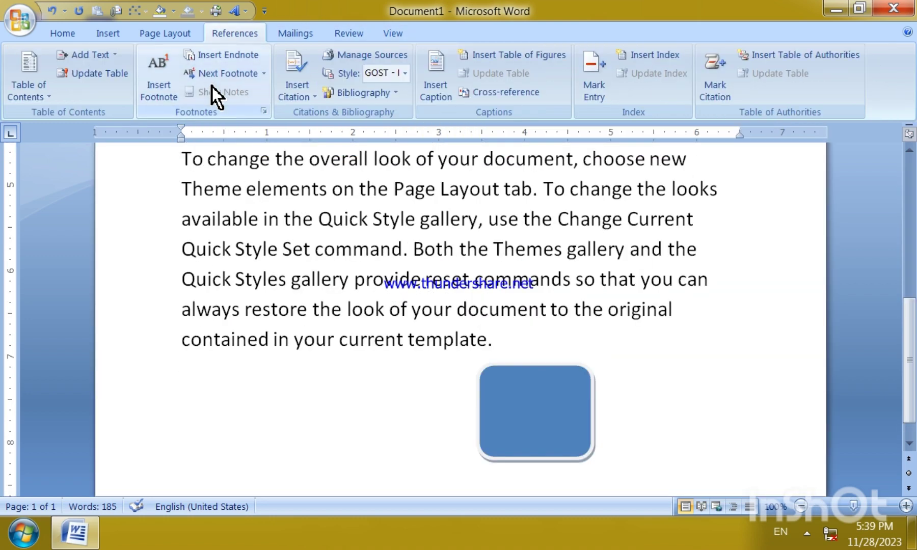
Copy the entire document content, paste it below the last paragraph, and review the extended document
key(ctrl+a)
key(ctrl+c)
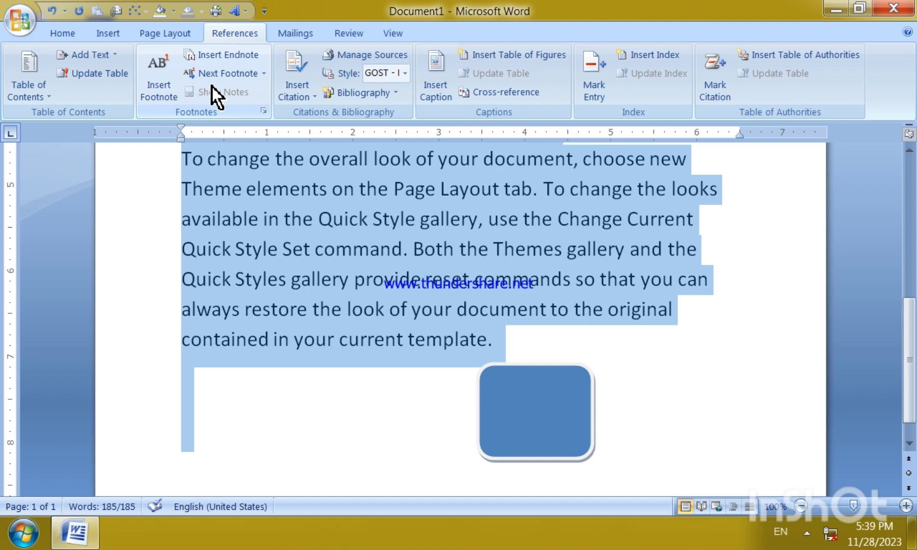
click(236, 433)
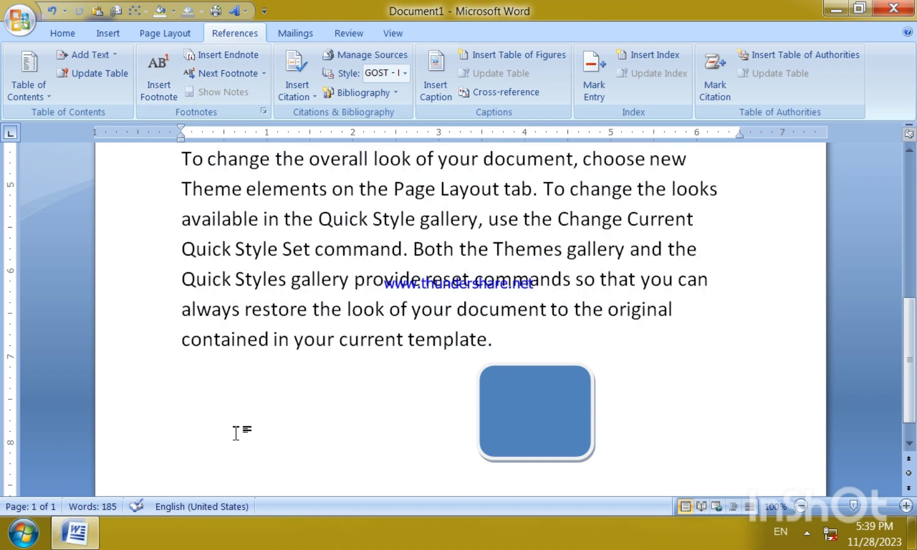
key(ctrl+v)
scroll(372, 450, down, 5)
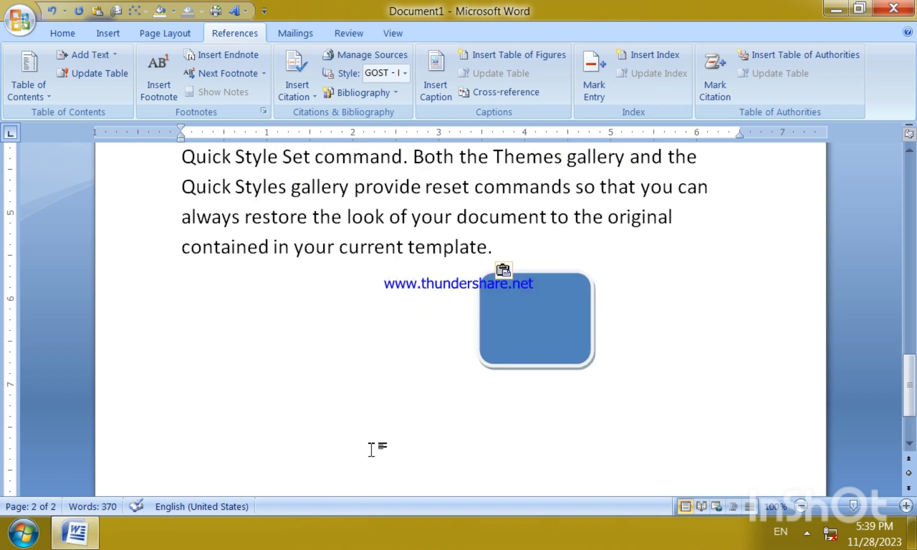
scroll(371, 451, up, 5)
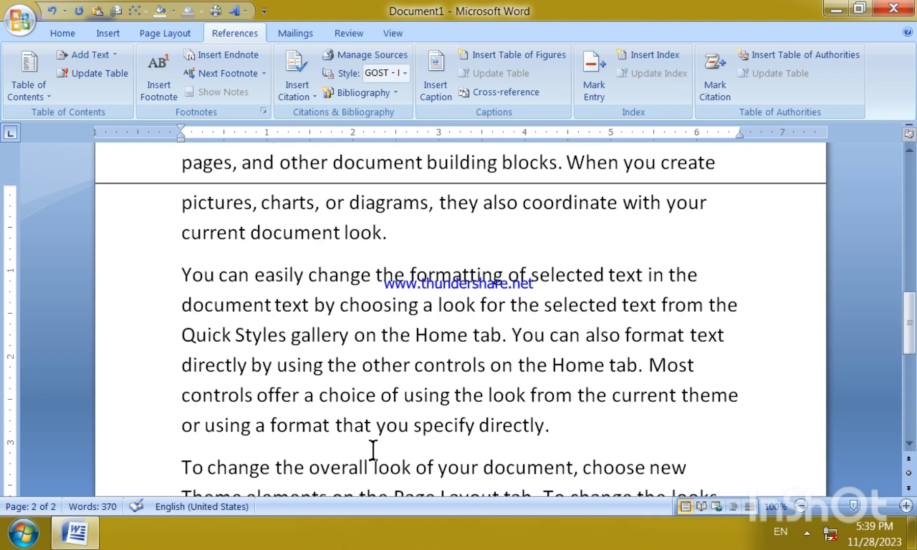
scroll(373, 450, up, 2)
scroll(372, 449, down, 3)
scroll(371, 449, up, 4)
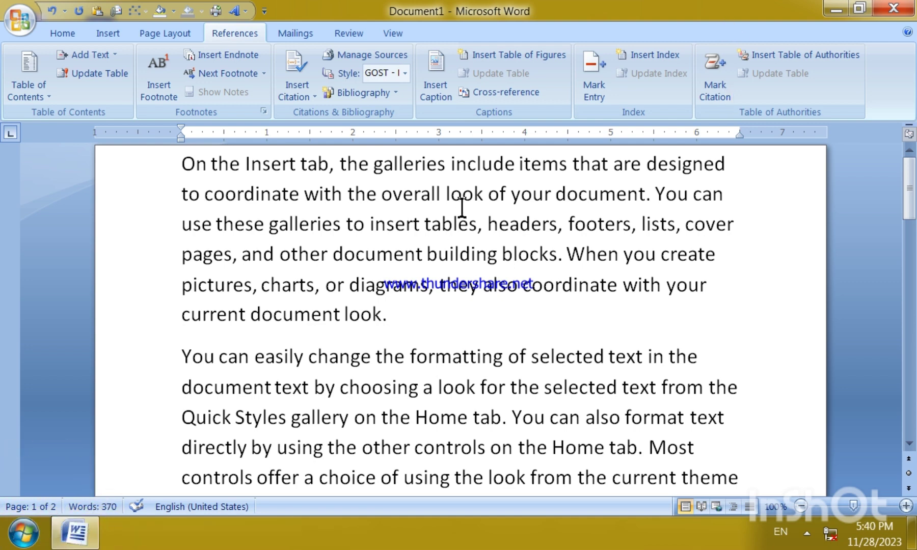
Compare the One Page and Two Pages zoom options on the extended document
click(392, 34)
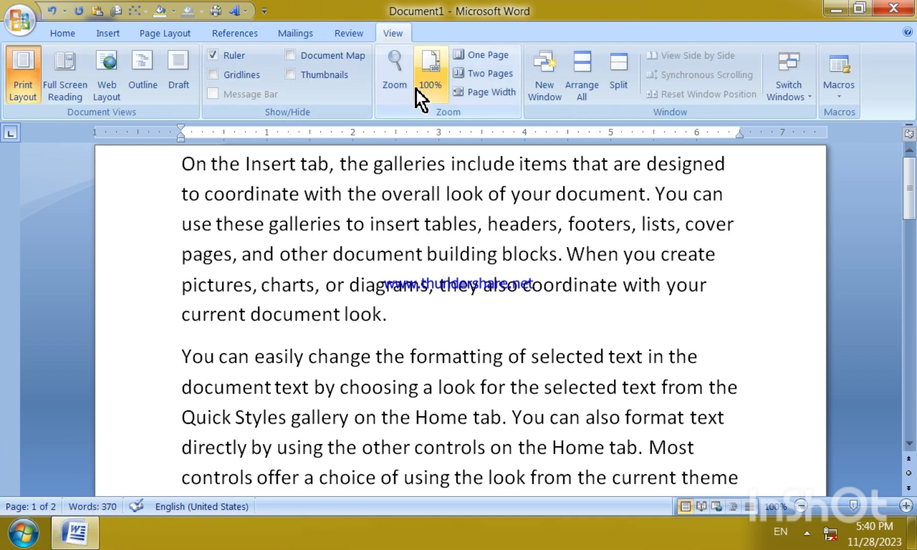
click(466, 56)
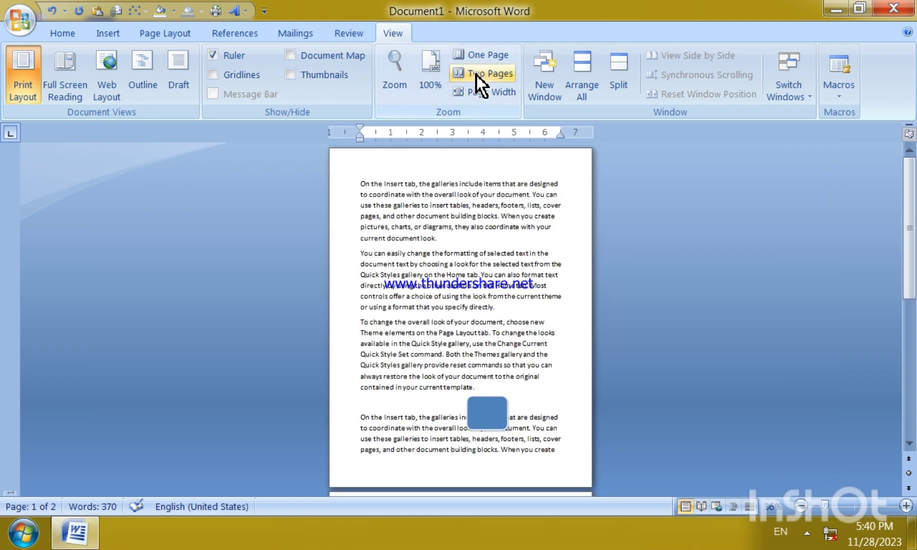
click(477, 75)
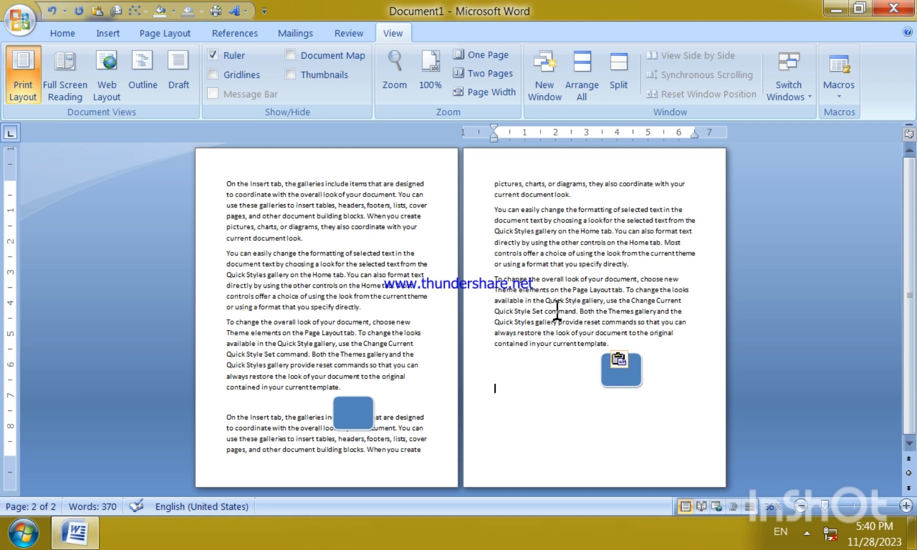
Undo the pasted content and the rounded rectangle's blue style, restore 100% zoom, and deselect the shape
key(ctrl+z)
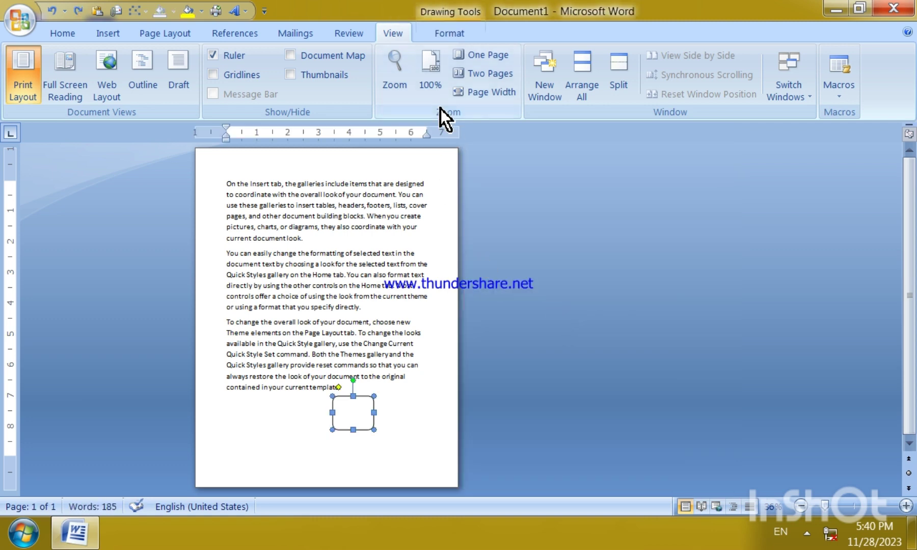
click(436, 76)
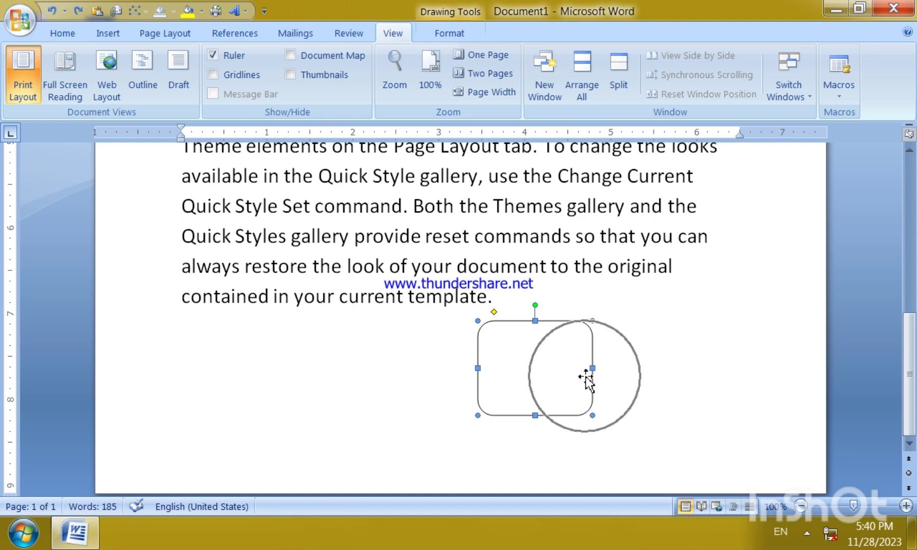
click(707, 389)
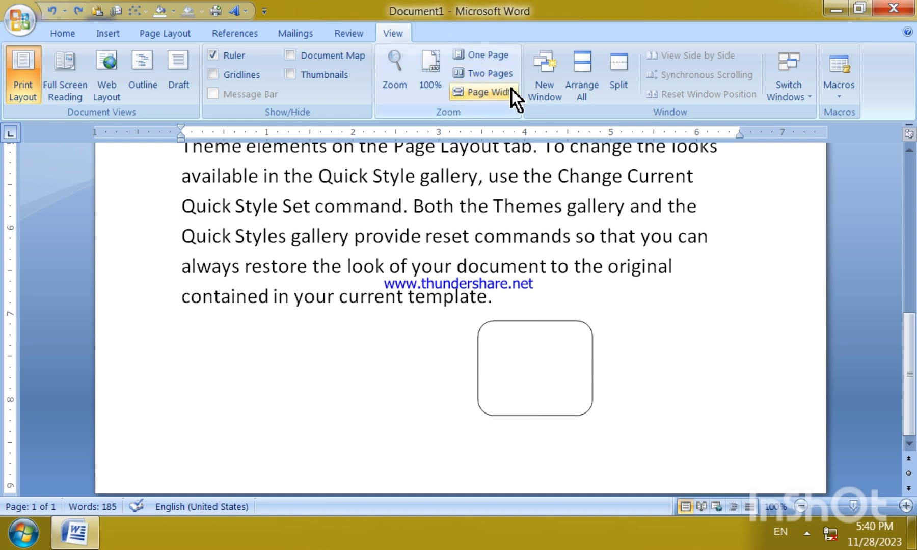
Open a second window of the document, restore it down and maximize it, and close that window
click(546, 101)
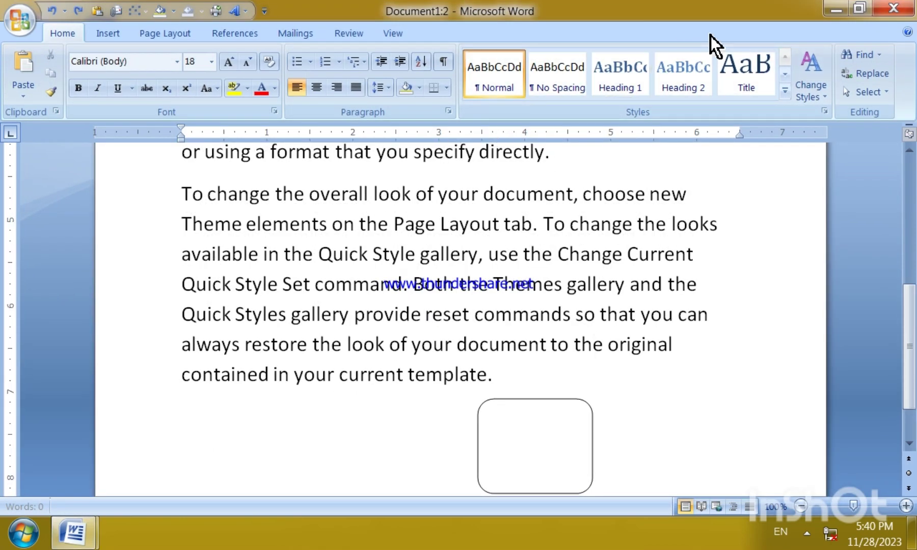
click(859, 8)
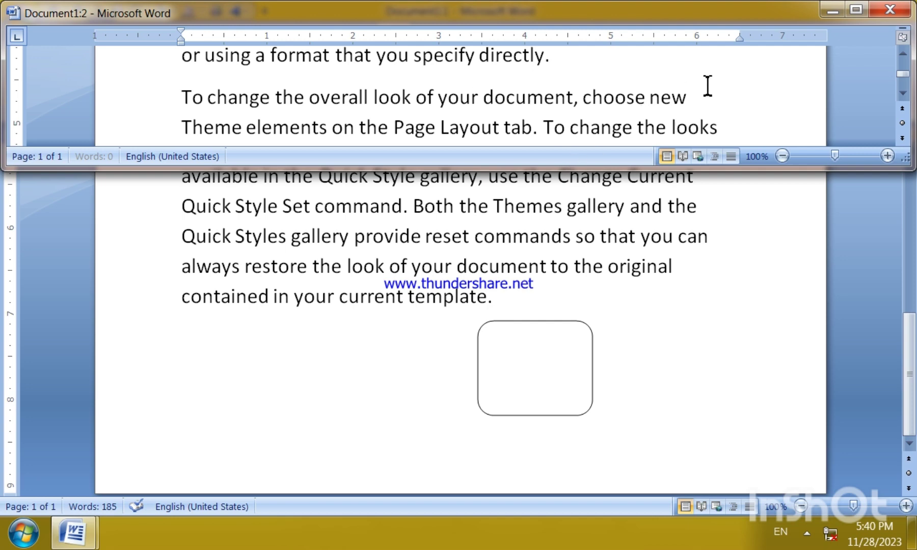
click(855, 10)
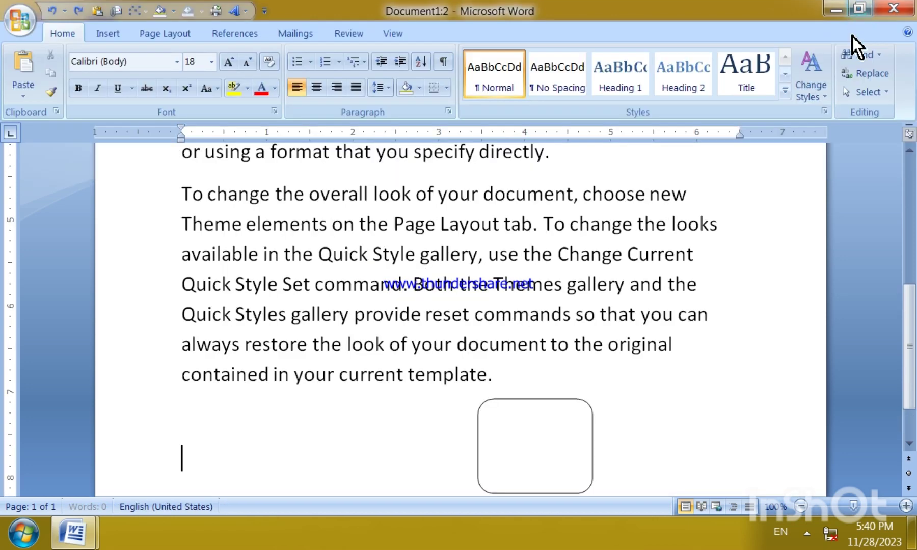
click(895, 10)
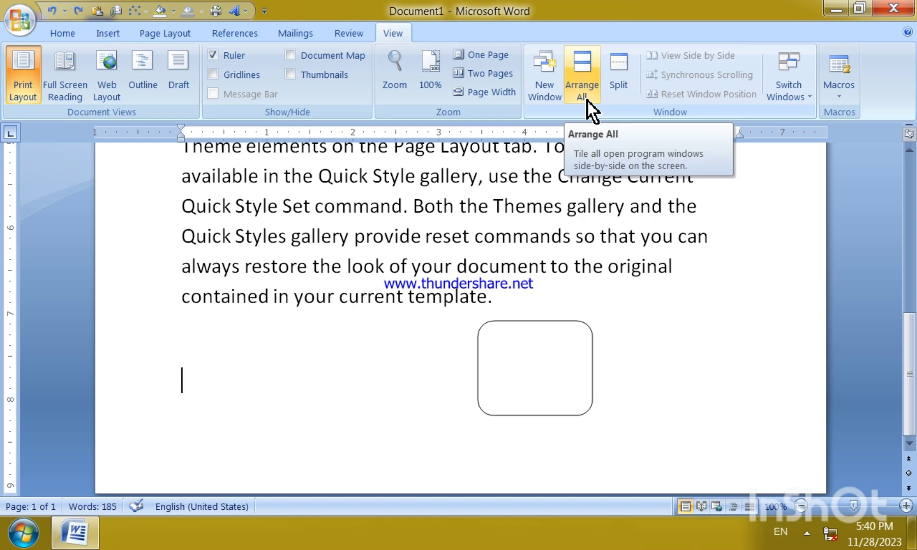
Open a second window of the document, check it at restored size, and open a third window from it
click(548, 92)
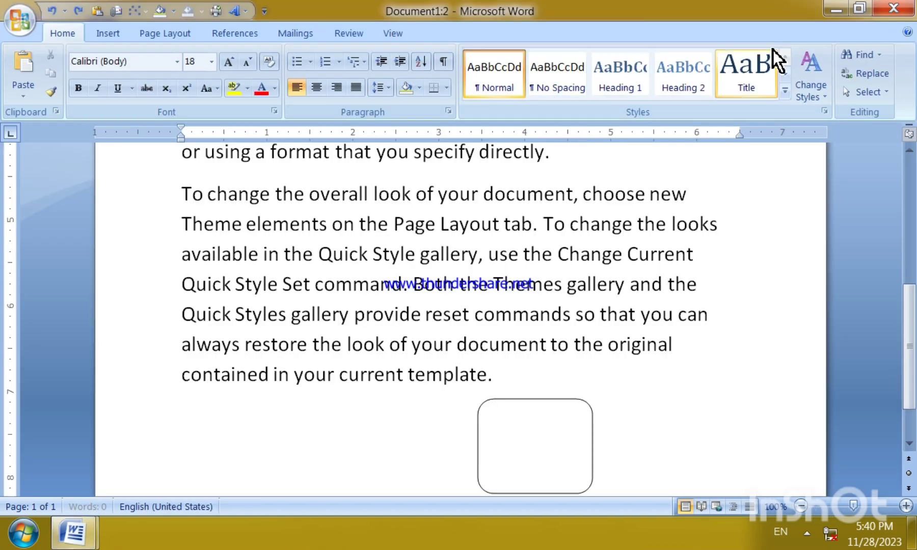
click(863, 9)
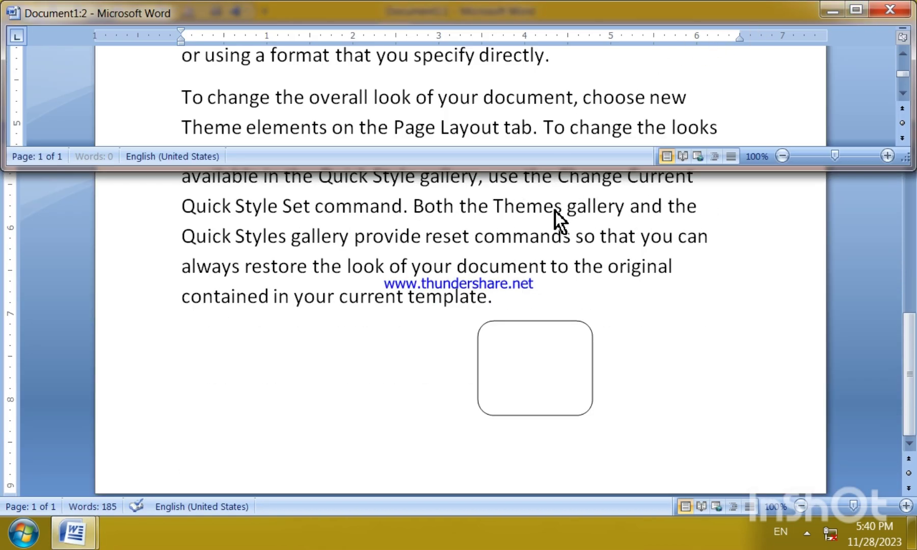
click(854, 11)
click(399, 30)
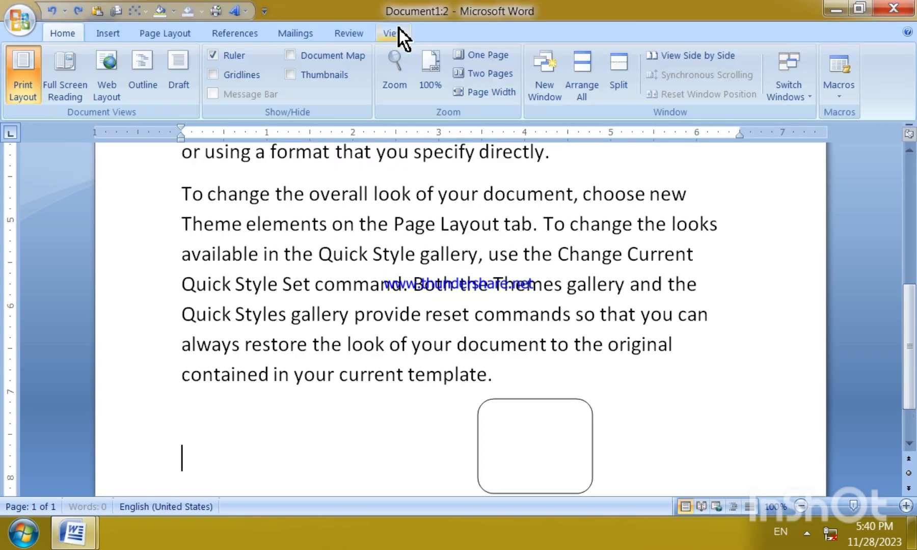
click(541, 88)
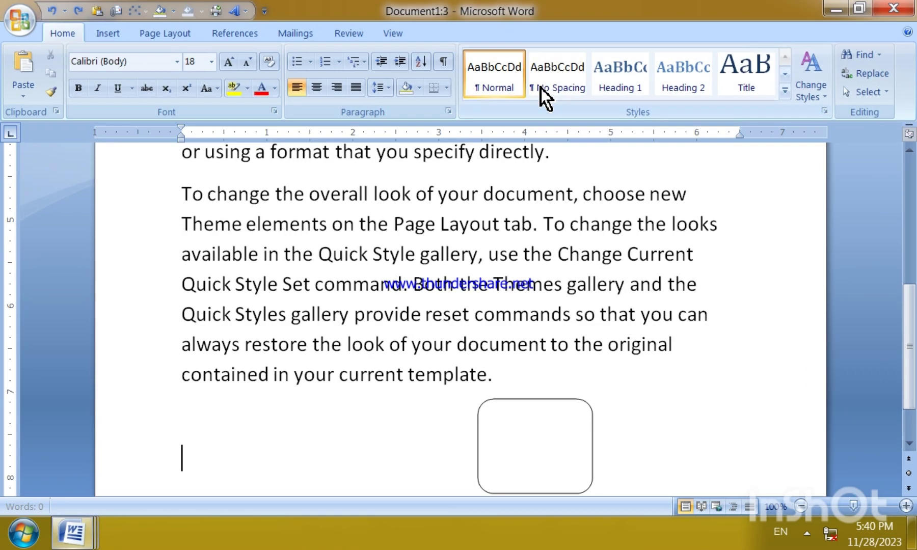
Tile all three document windows with Arrange All, and bring the rounded rectangle into view in Document1:1
click(390, 40)
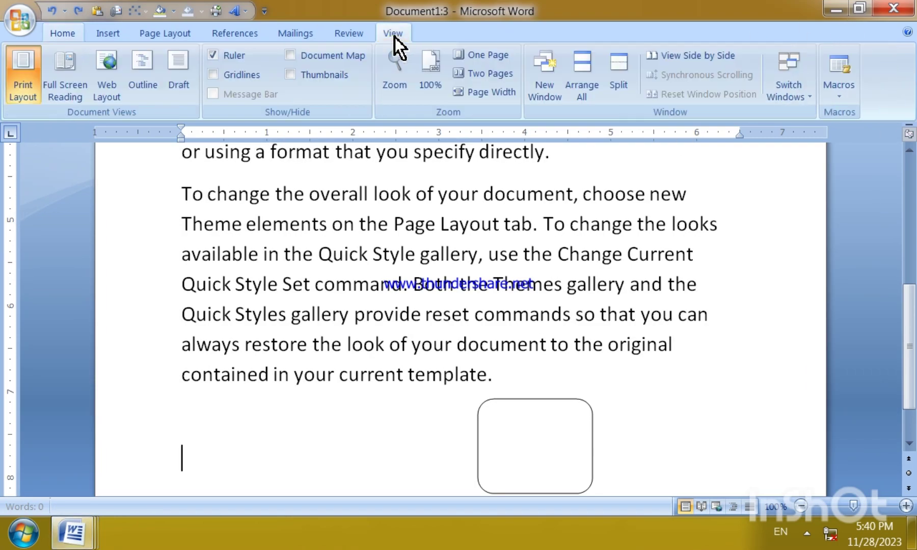
click(591, 102)
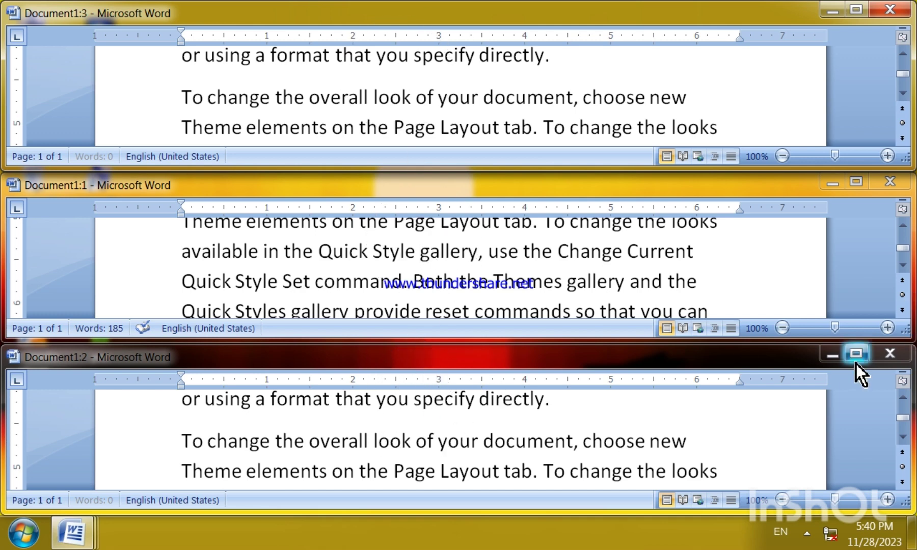
scroll(657, 268, down, 2)
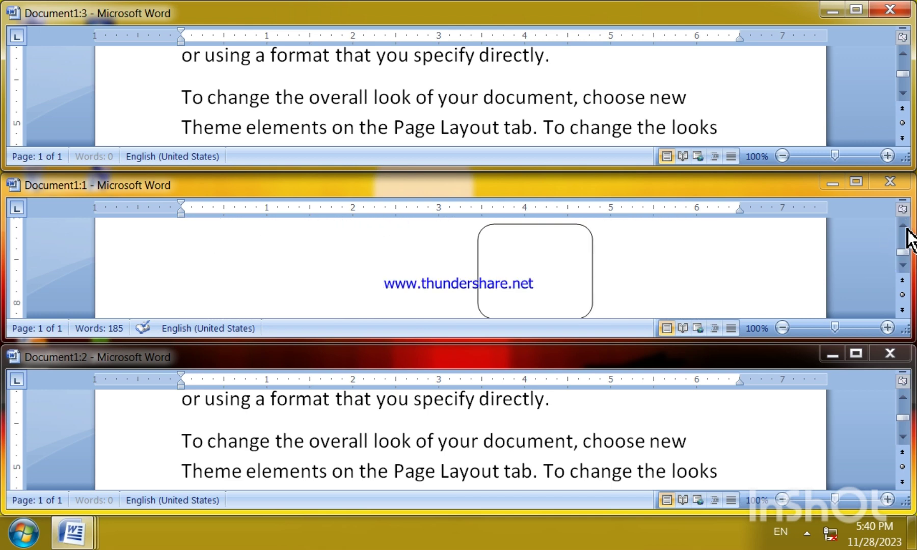
Close the tiled Document1:2 window and maximize the other duplicate window of the document
click(903, 225)
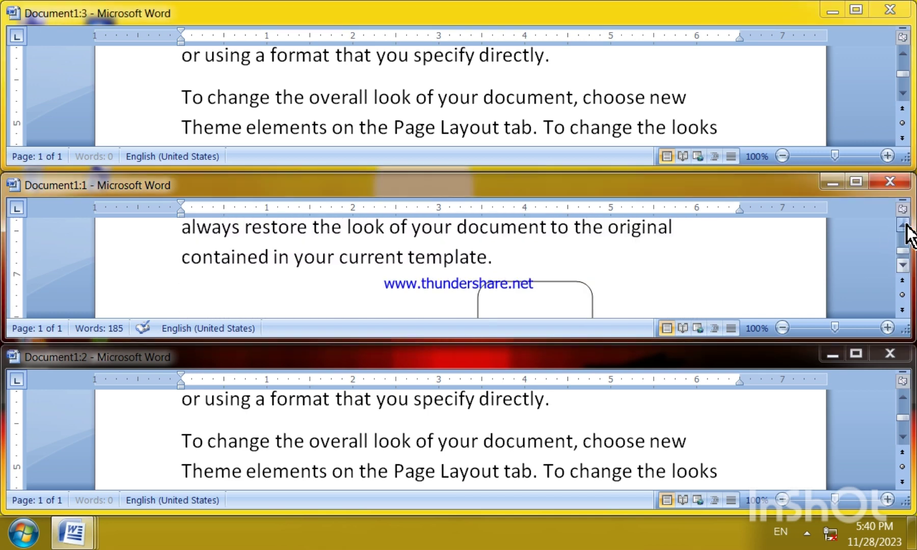
click(891, 354)
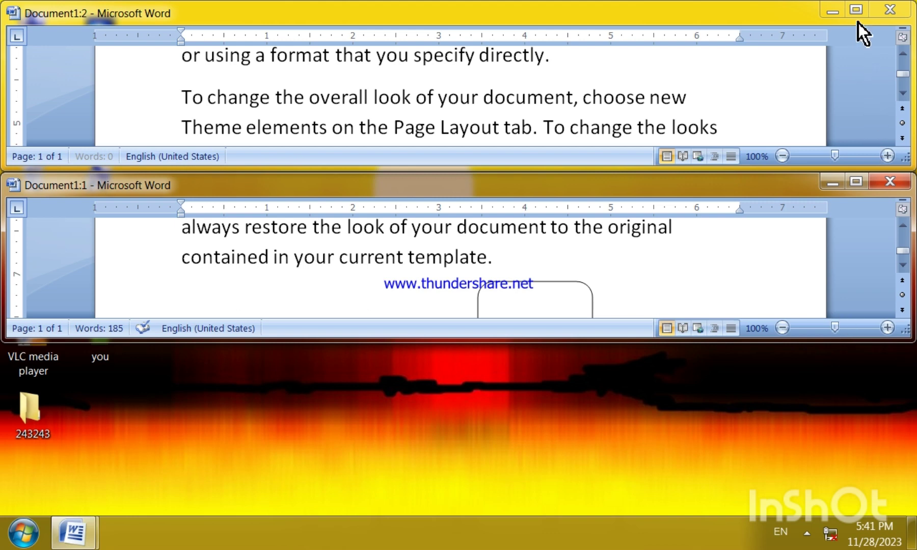
click(858, 8)
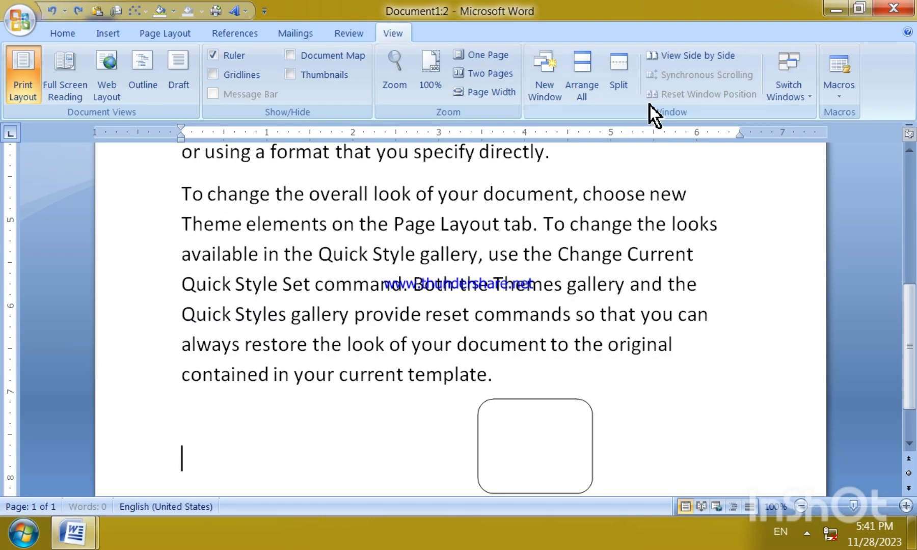
Split the window just below the last text paragraph, scroll the lower pane independently through the document, and remove the split
click(631, 83)
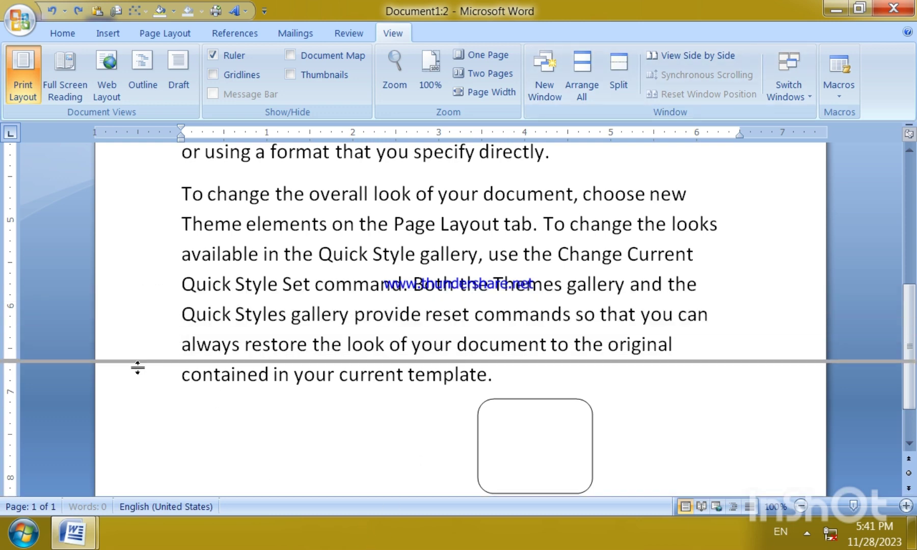
click(138, 398)
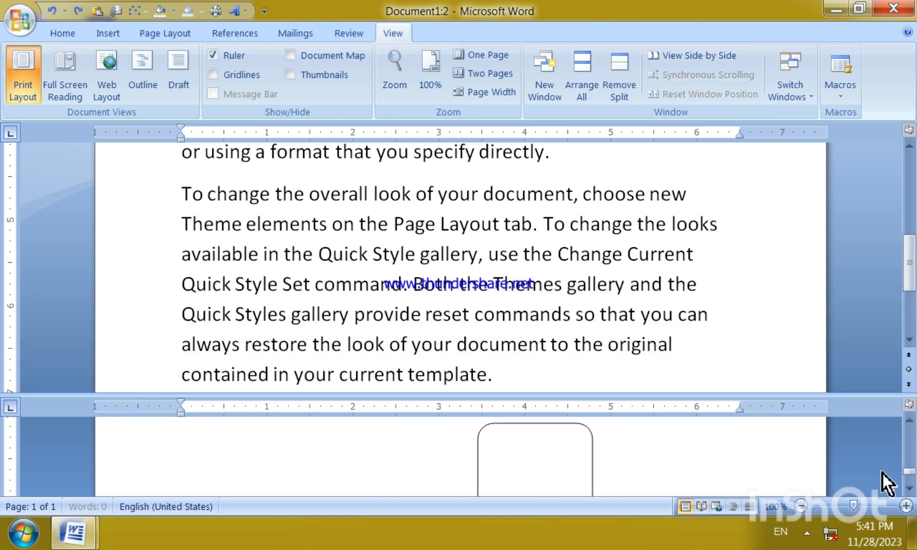
scroll(627, 409, up, 10)
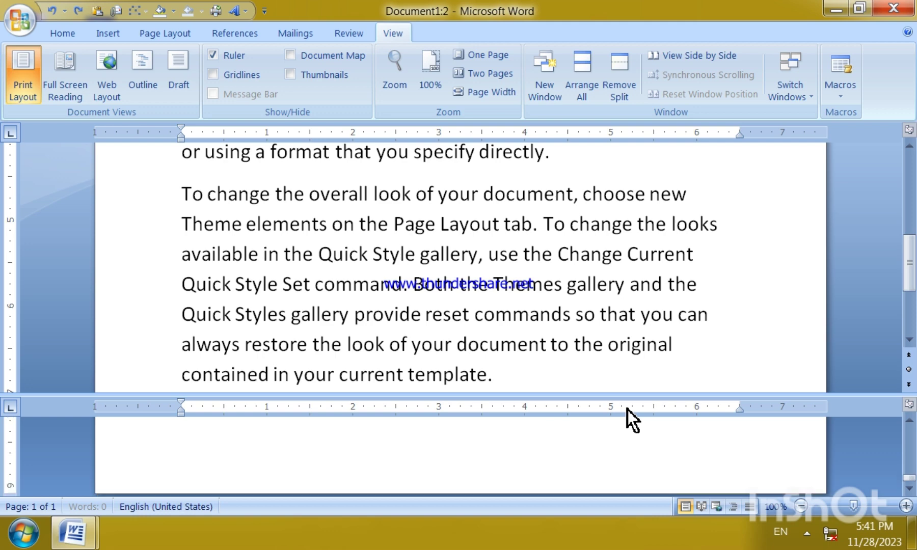
scroll(627, 409, up, 1)
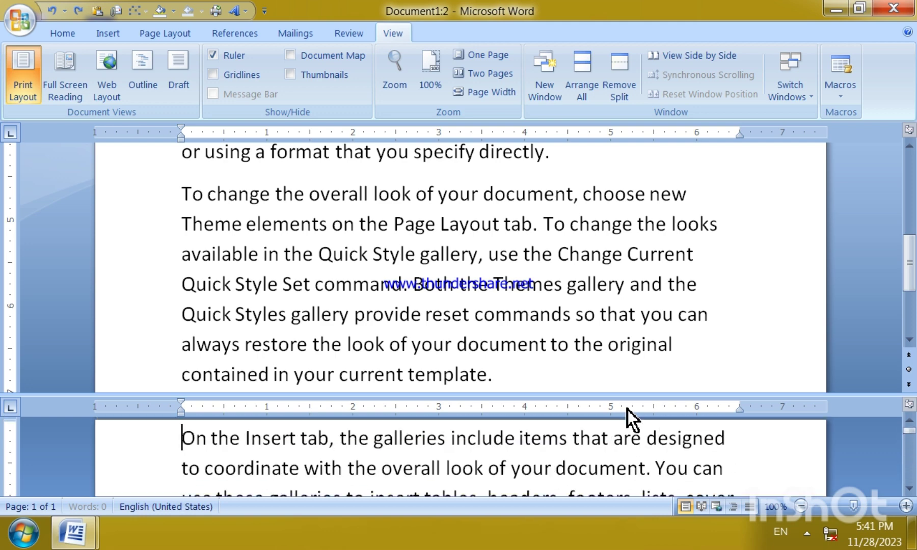
scroll(627, 410, down, 2)
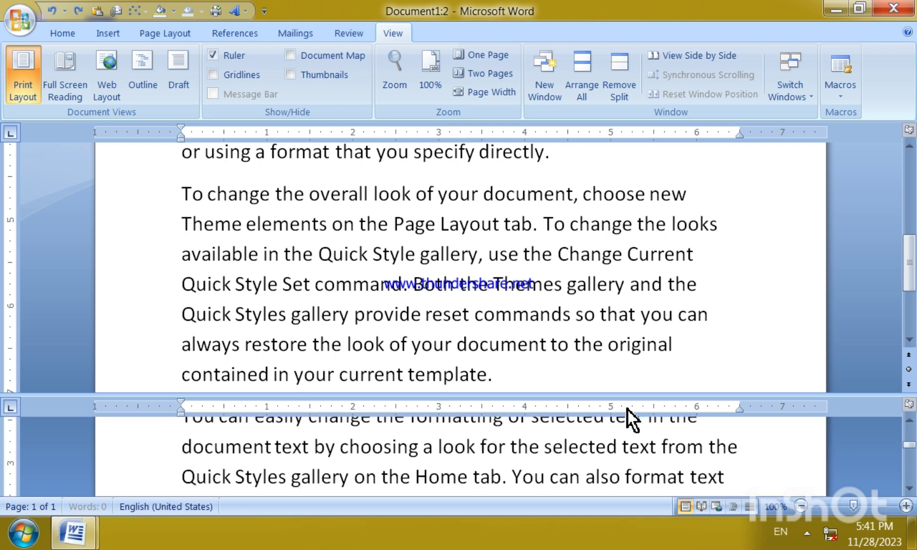
click(631, 91)
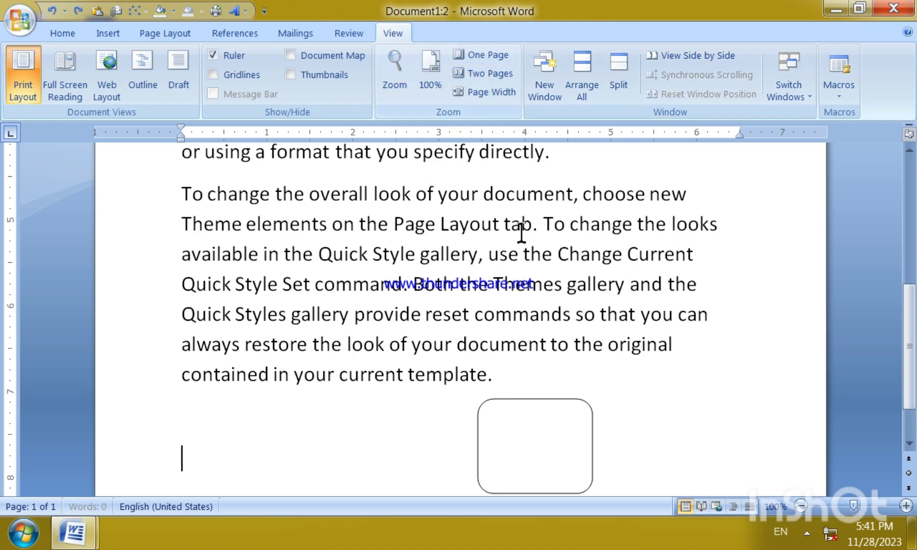
Select the rounded rectangle, view Document1:2 side by side with Document1:1, and maximize Document1:2
scroll(462, 284, up, 1)
scroll(526, 453, down, 1)
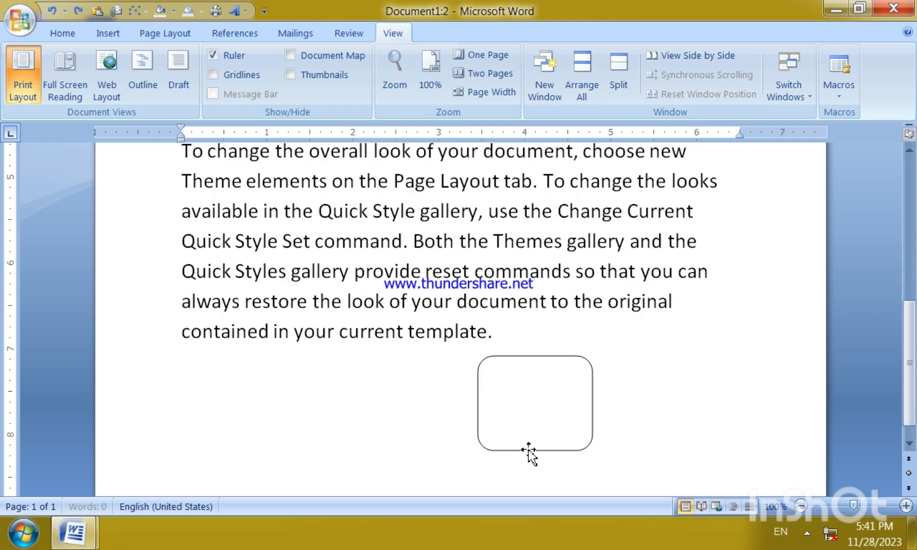
click(529, 428)
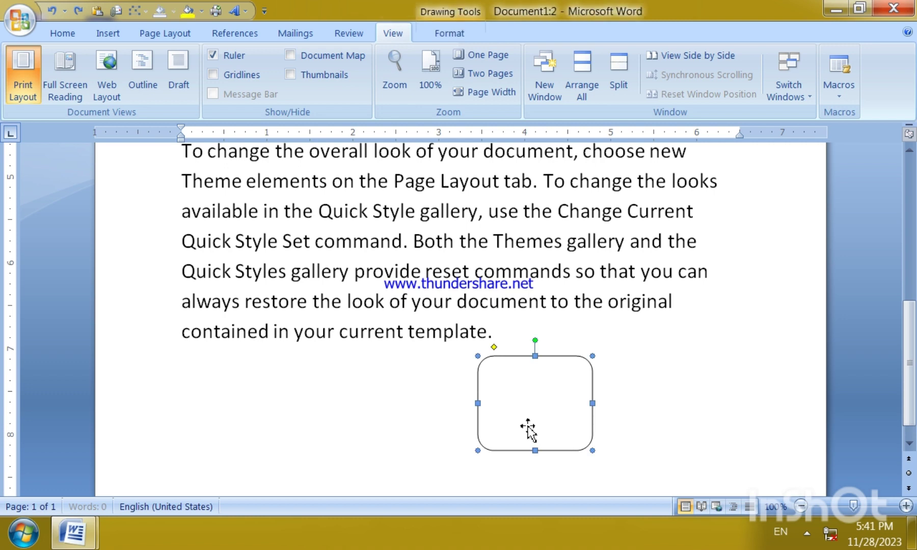
click(688, 61)
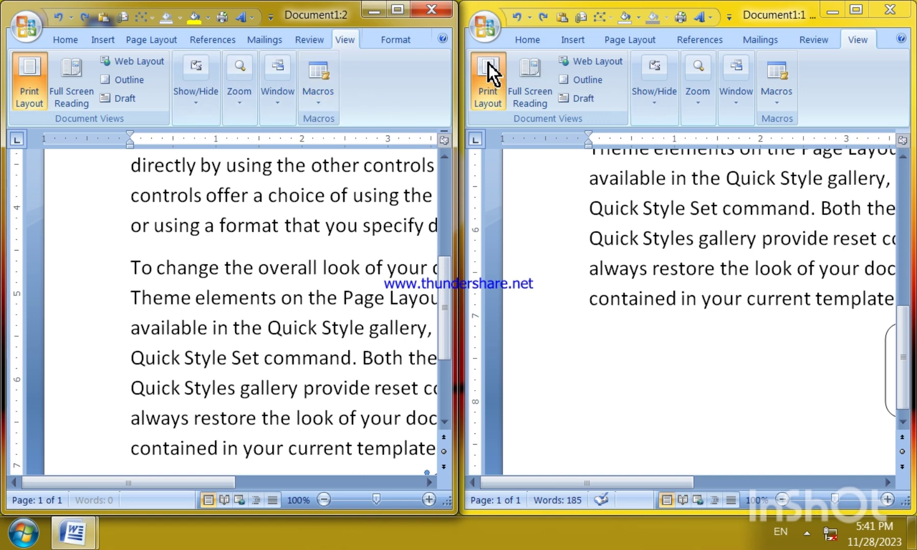
click(399, 9)
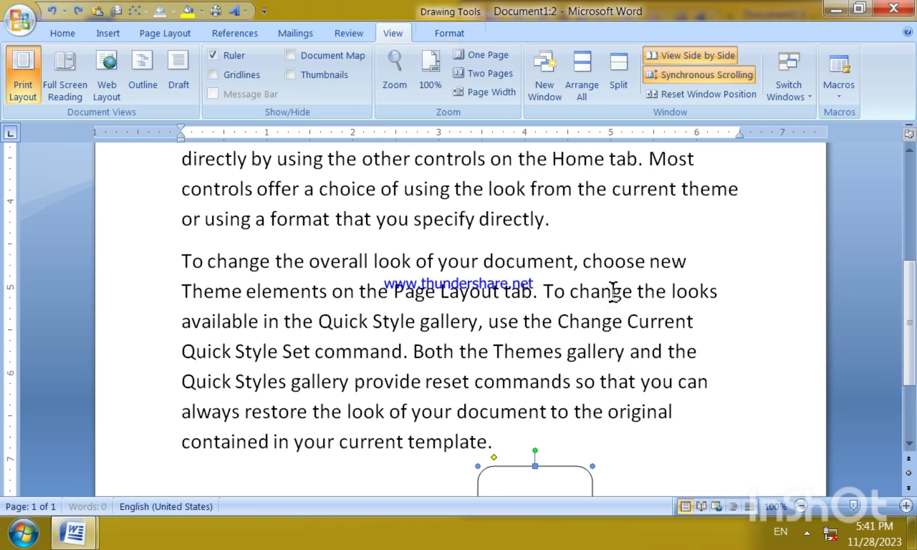
Open two more windows of the document, turn off View Side by Side, and deselect the rounded rectangle in Document1:4
click(543, 88)
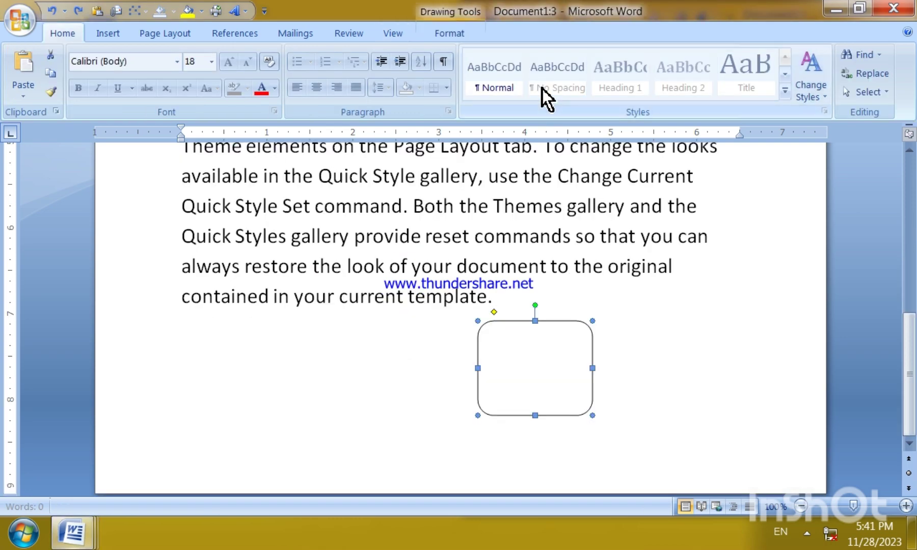
click(390, 31)
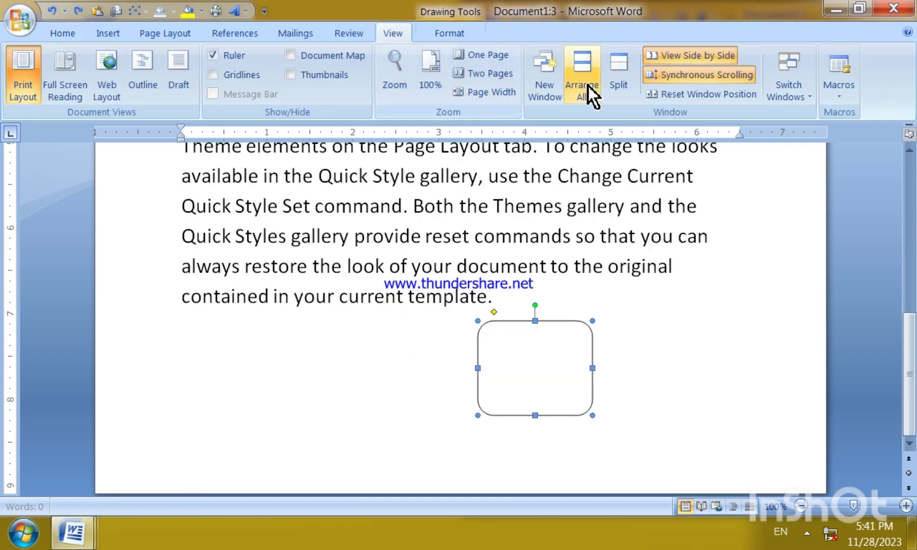
click(542, 81)
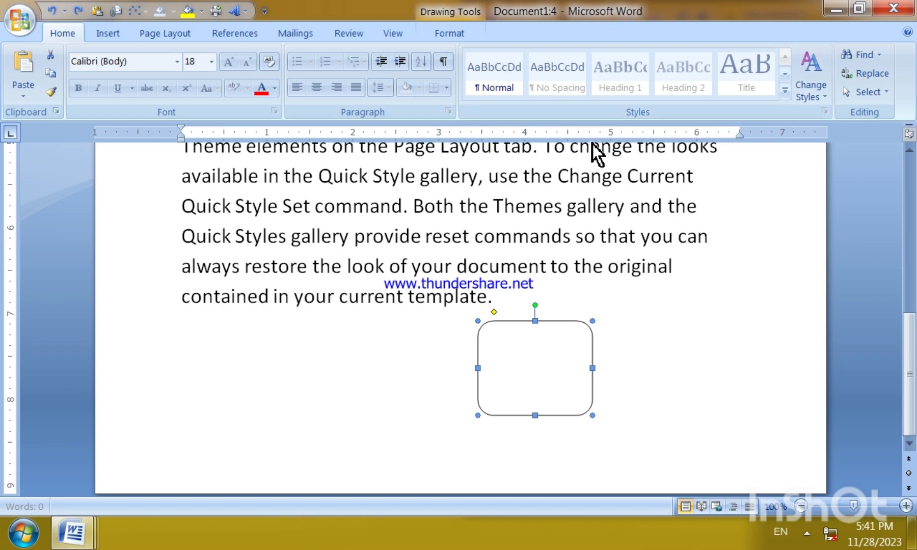
click(388, 32)
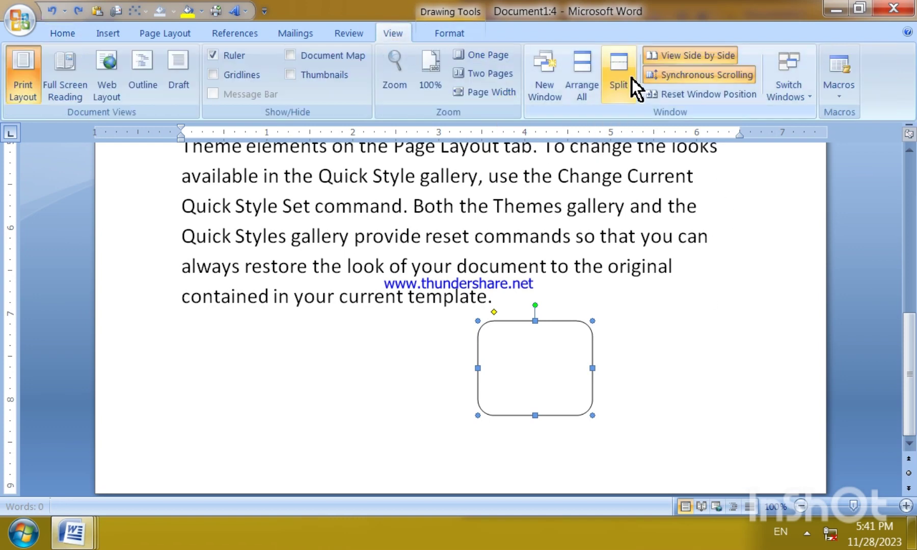
click(696, 56)
click(773, 248)
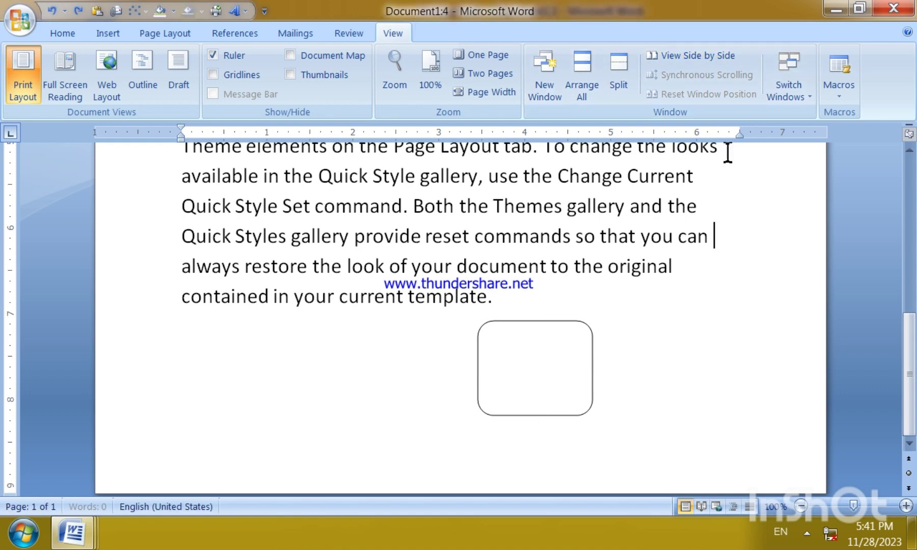
Compare Document1:4 side by side with Document1:1, scroll both horizontally to the rounded rectangle, and maximize Document1:4
click(691, 59)
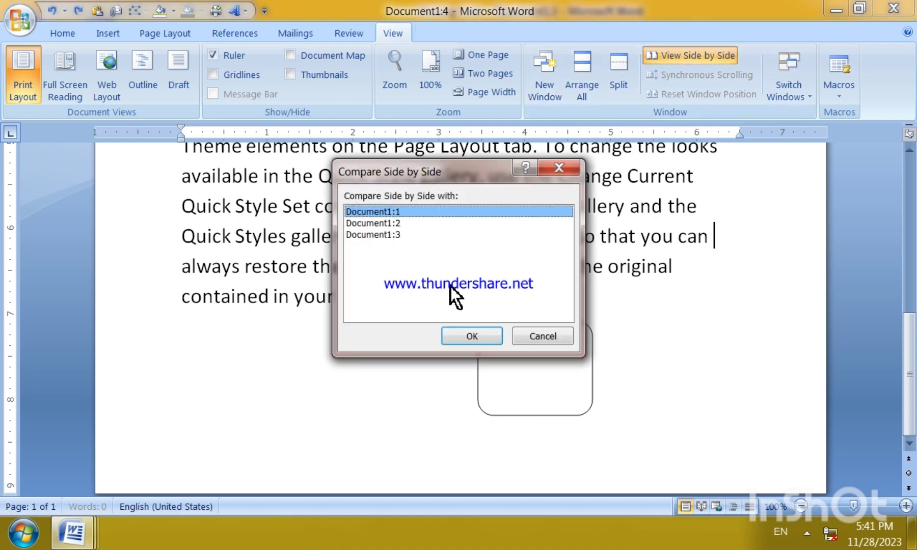
click(469, 338)
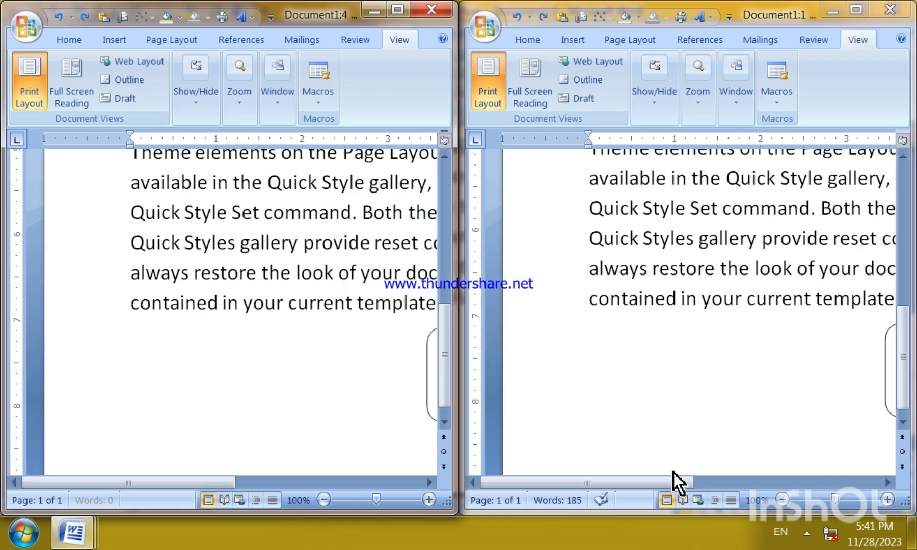
drag(673, 486, 772, 486)
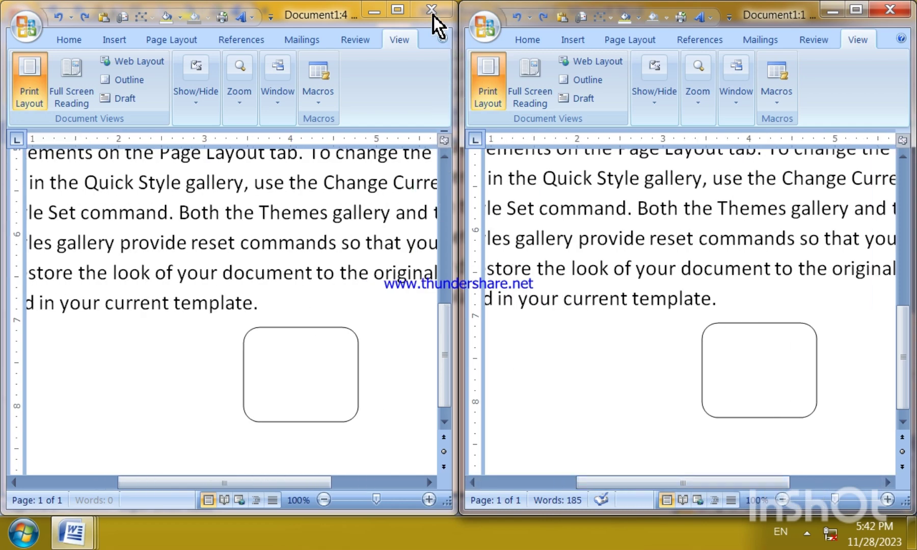
click(402, 12)
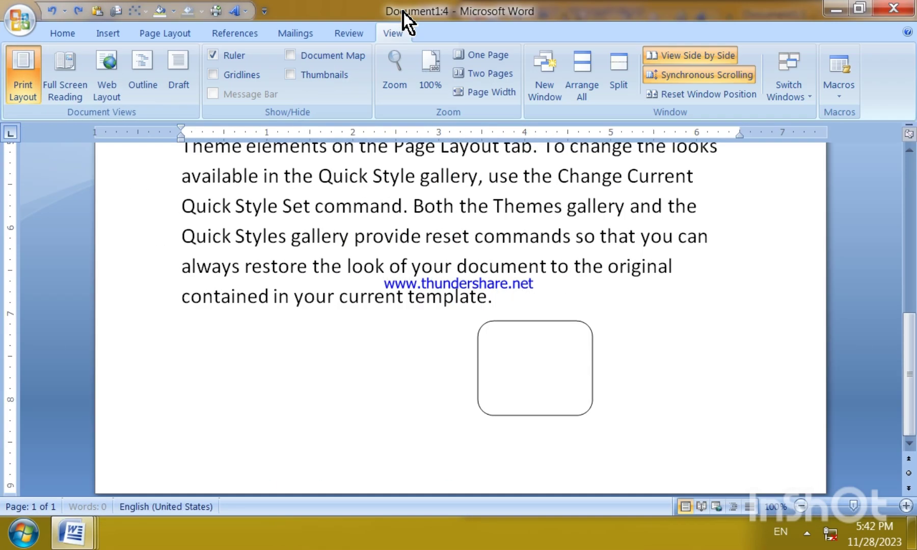
Toggle Synchronous Scrolling, leave it off, and scroll Document1:4 up to the second paragraph
click(696, 84)
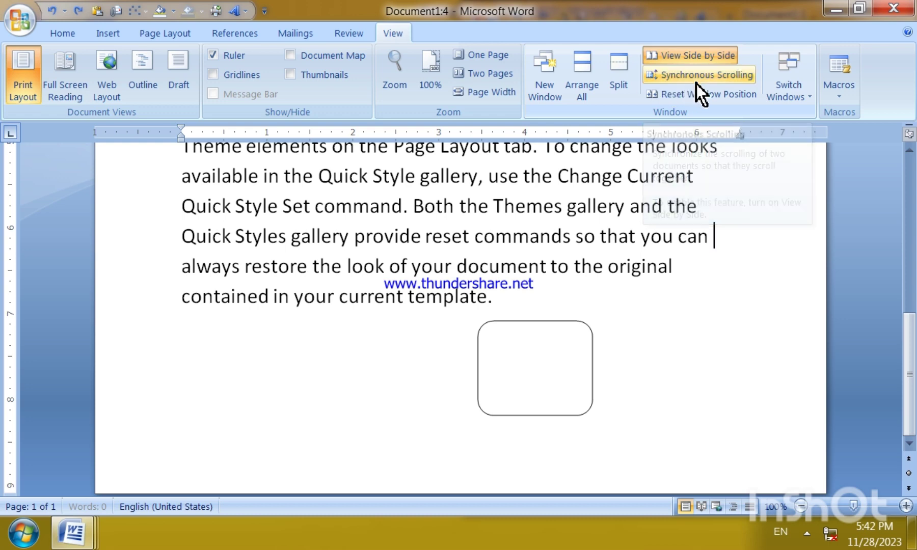
click(704, 74)
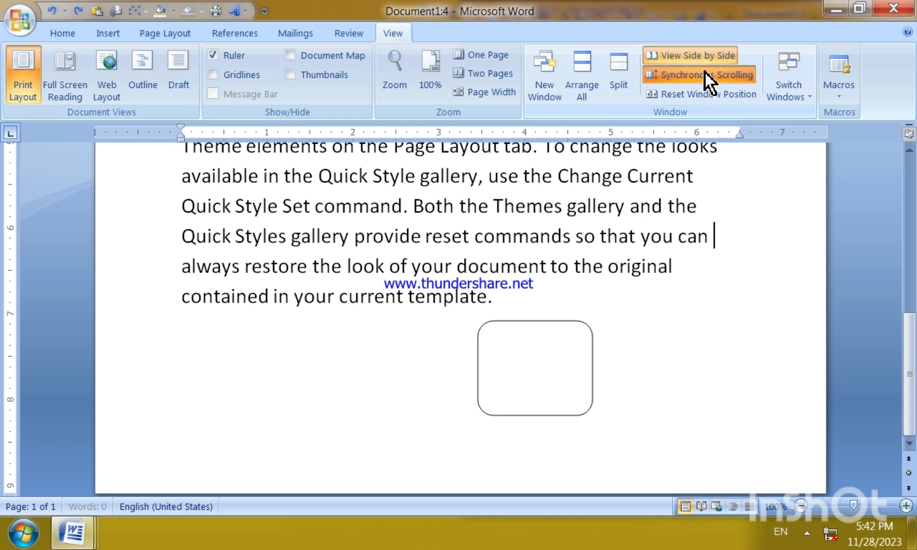
mouse_move(912, 380)
mouse_down()
mouse_move(916, 238)
mouse_move(916, 364)
mouse_up()
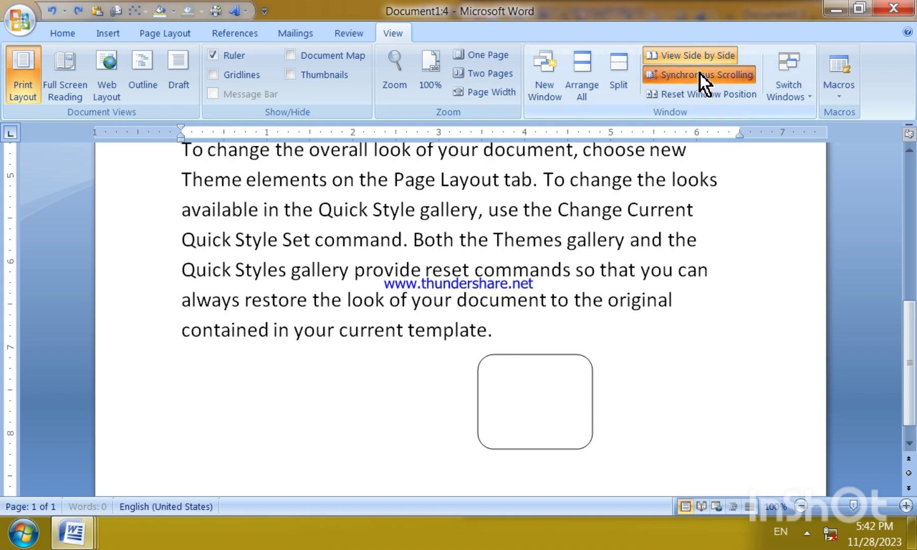
scroll(668, 275, up, 3)
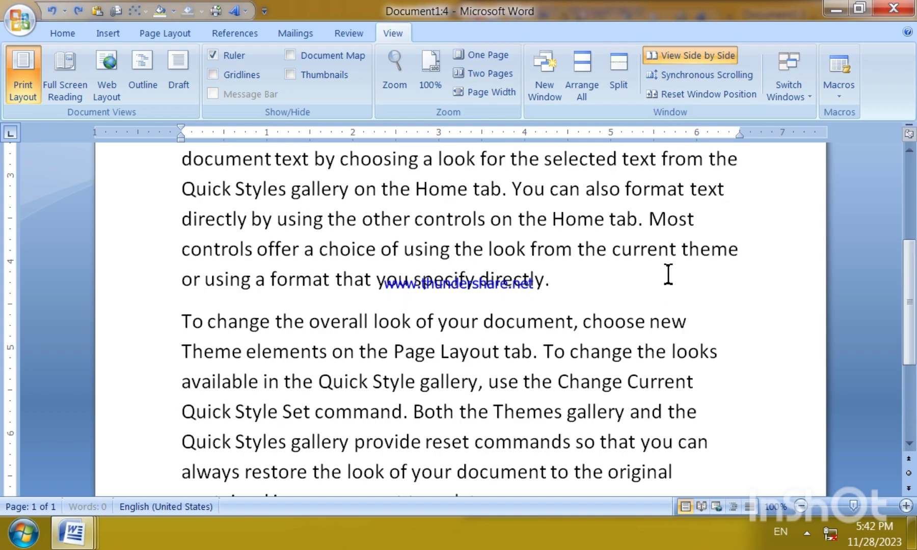
Restore Document1:4 beside Document1:1 and scroll Document1:1 on its own to the start of the text
click(860, 11)
scroll(647, 178, up, 1)
scroll(649, 173, down, 2)
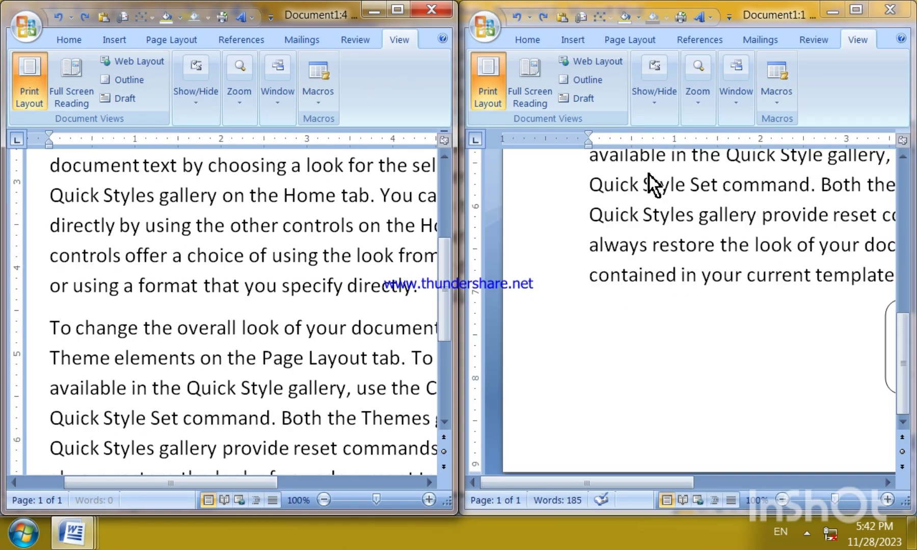
scroll(653, 176, up, 5)
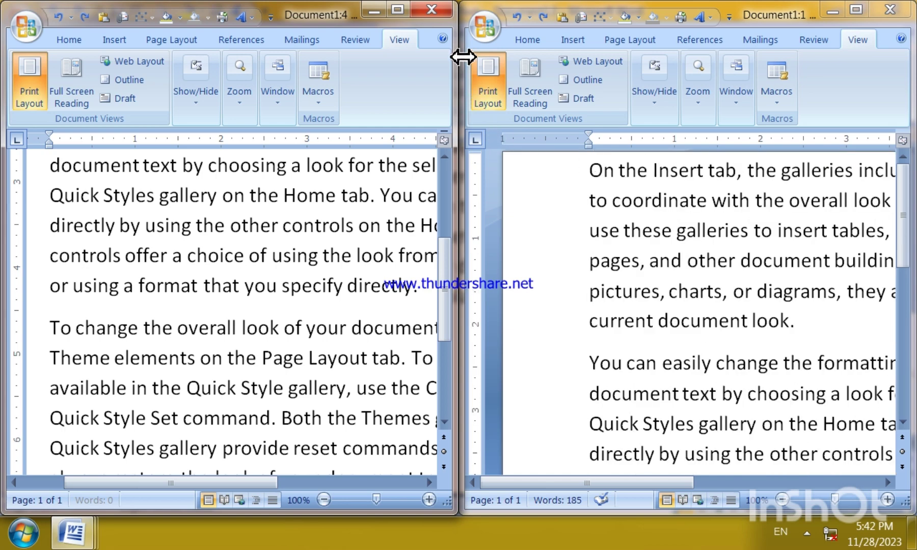
Maximize Document1:4 and reset the window position so the two compared windows share the screen equally
click(400, 18)
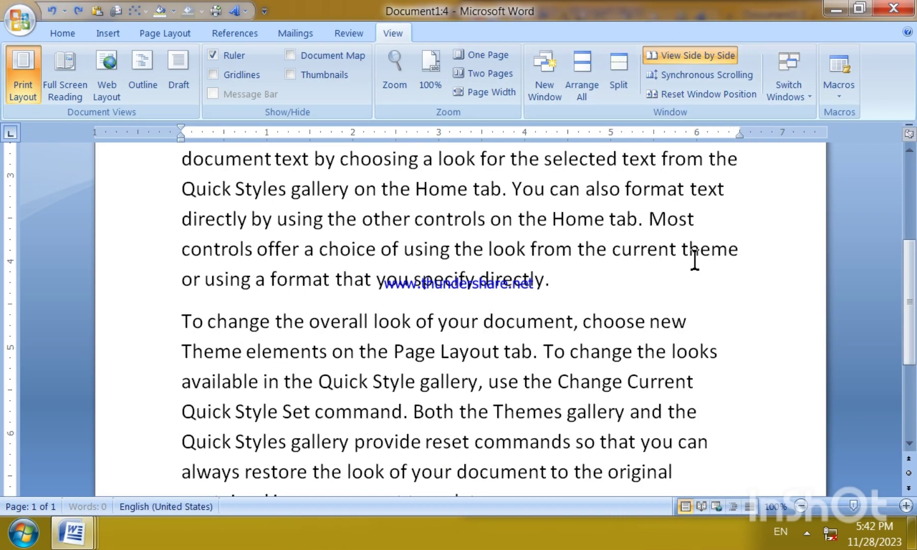
click(688, 95)
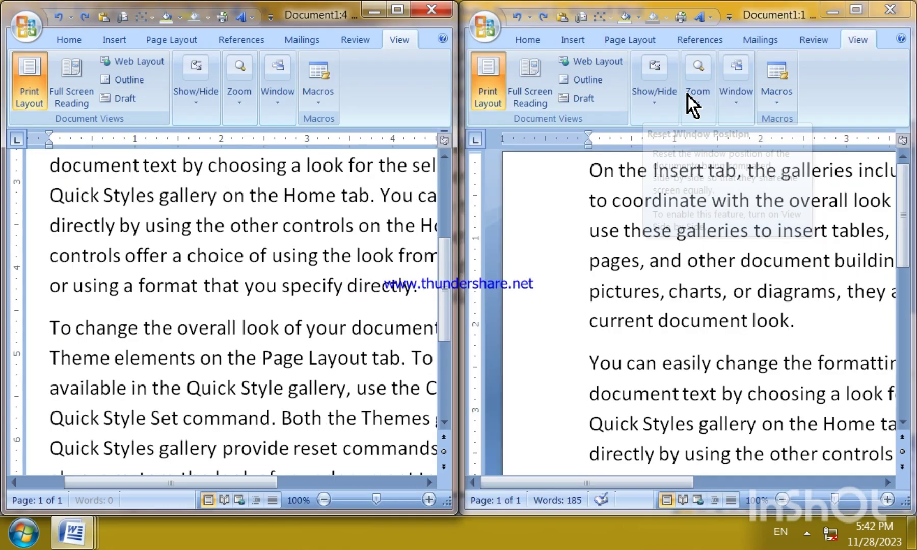
Close the Document1:4 and Document1:1 windows
click(442, 15)
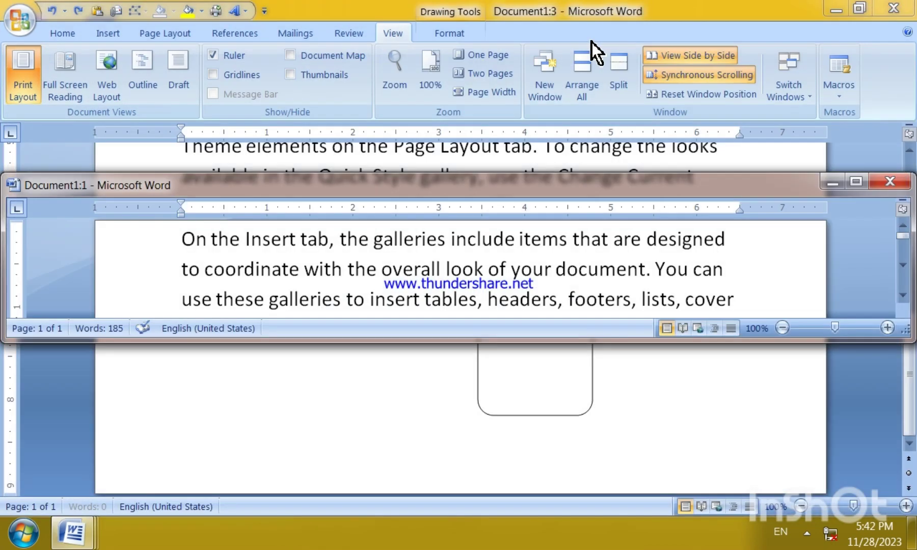
click(899, 181)
scroll(312, 265, up, 3)
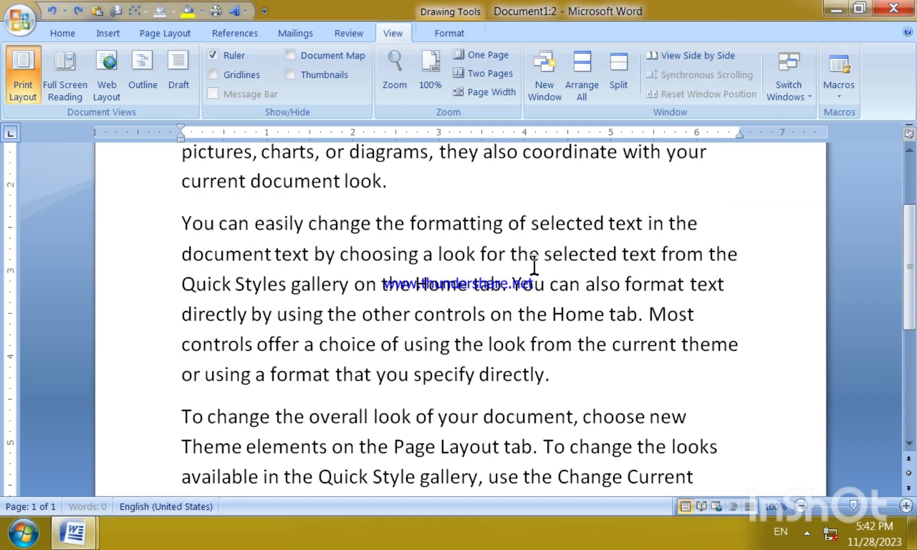
Deselect the rounded rectangle, undo the most recent document edits, and redo them
click(533, 258)
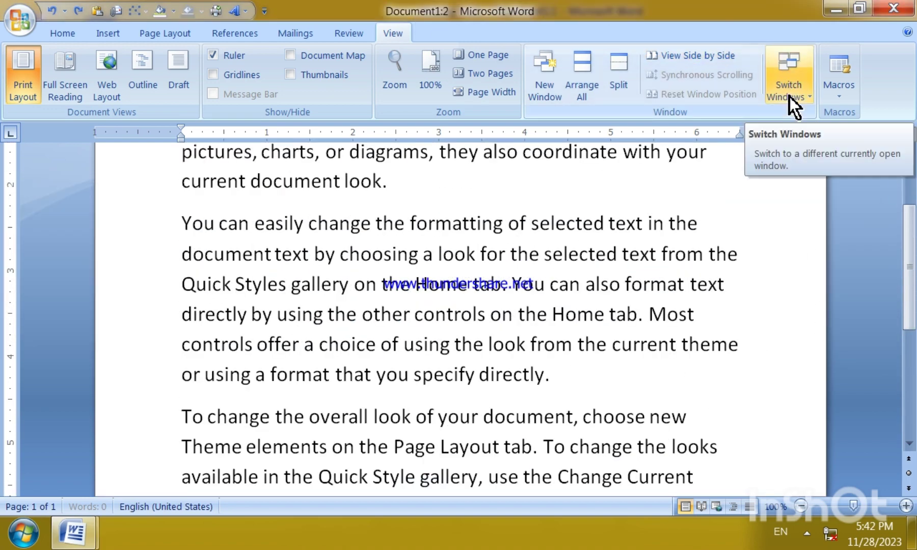
key(ctrl+z)
key(ctrl+z)
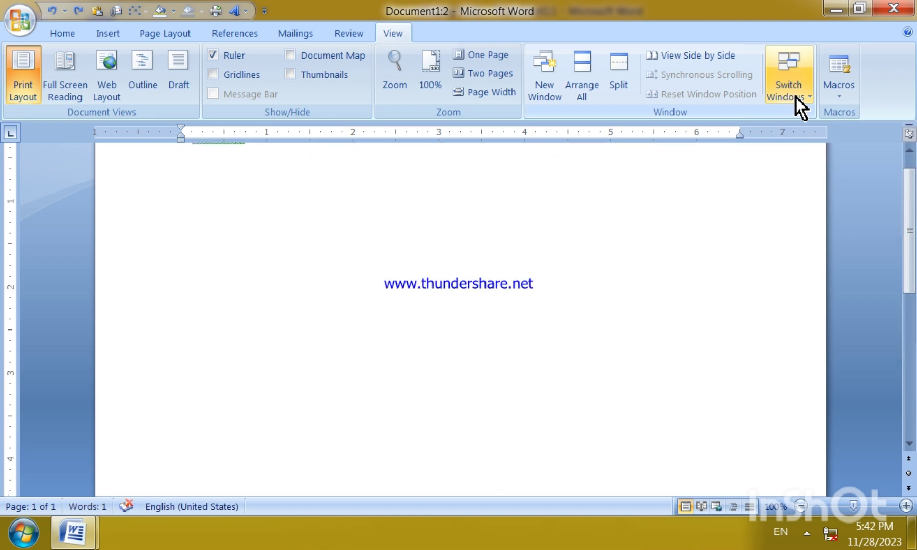
key(ctrl+y)
key(ctrl+y)
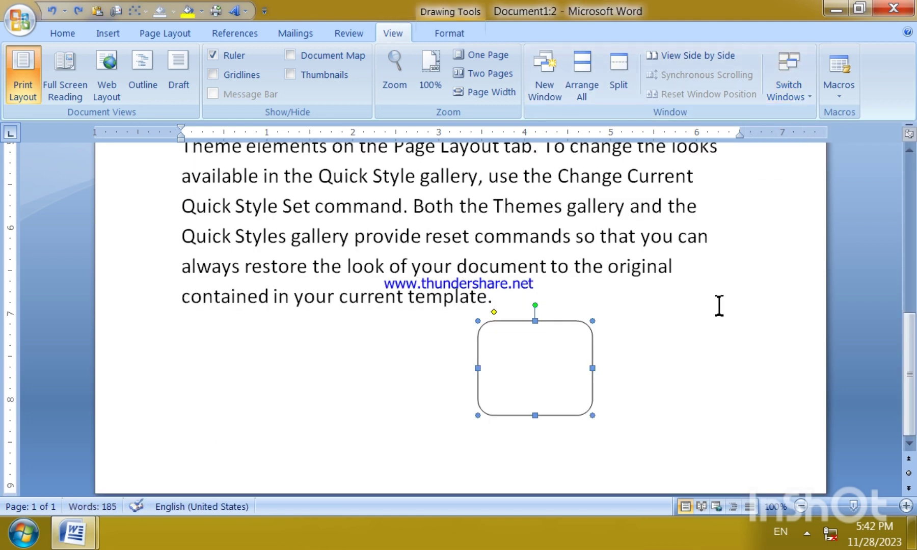
Deselect the rounded rectangle, then check the open document windows and bring Document1:2 to the front
click(718, 305)
click(791, 102)
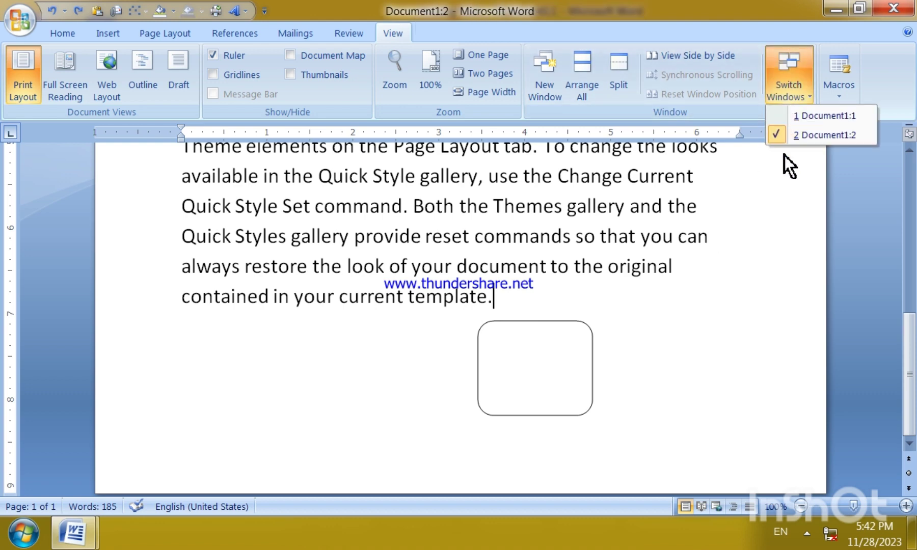
mouse_move(76, 535)
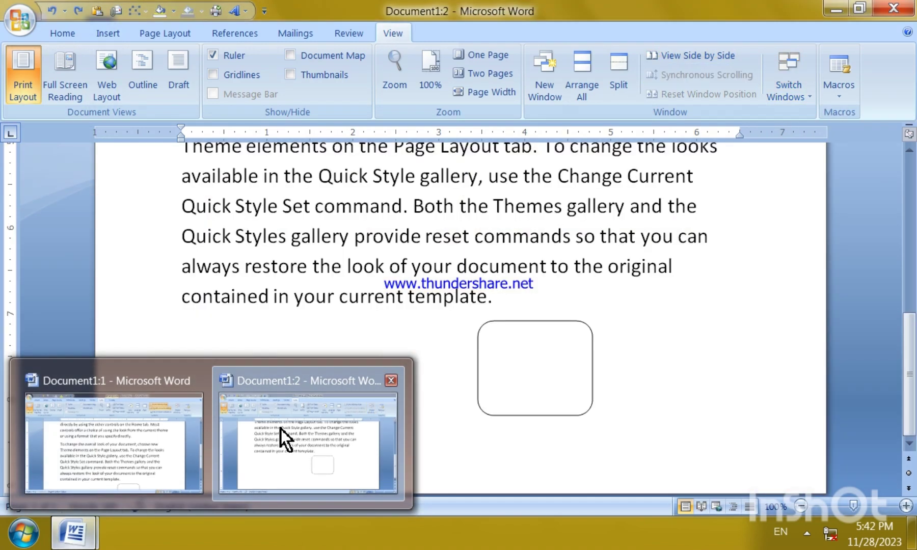
click(280, 430)
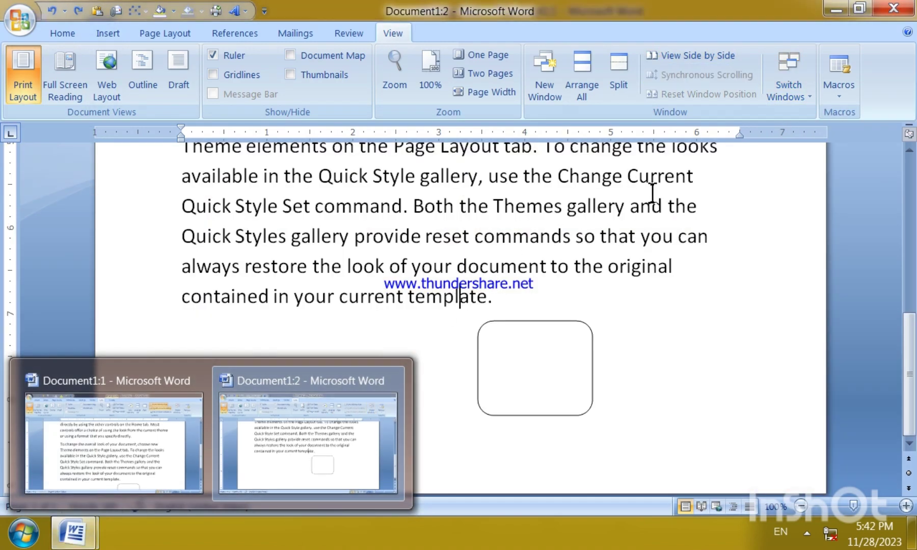
Switch to the Document1:1 window and back to Document1:2
click(791, 91)
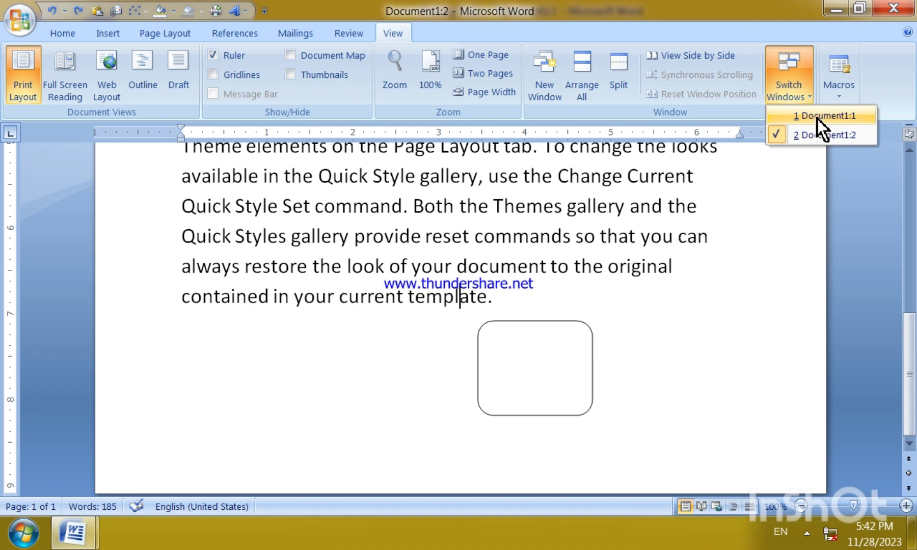
click(818, 119)
click(800, 74)
click(821, 136)
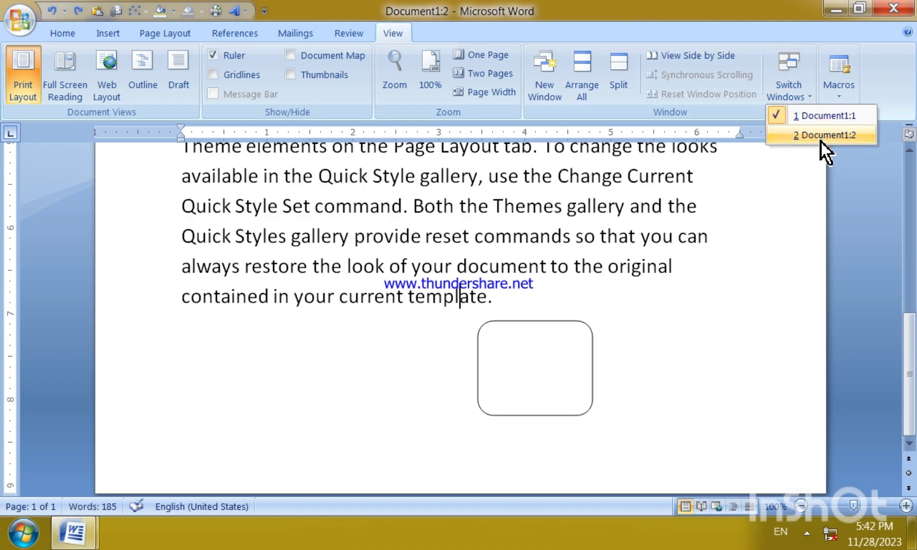
View the list of macros and close it, and look at the Record Macro options without recording a macro
click(840, 95)
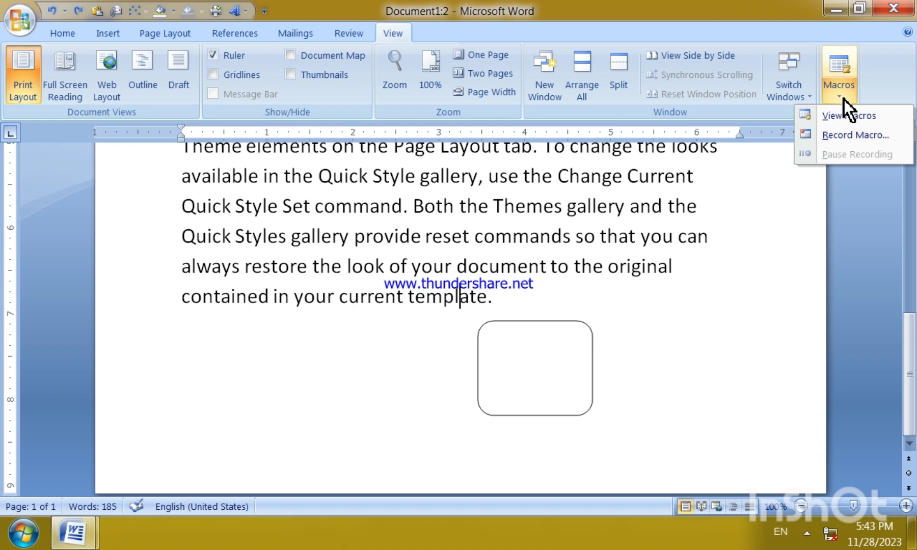
click(872, 117)
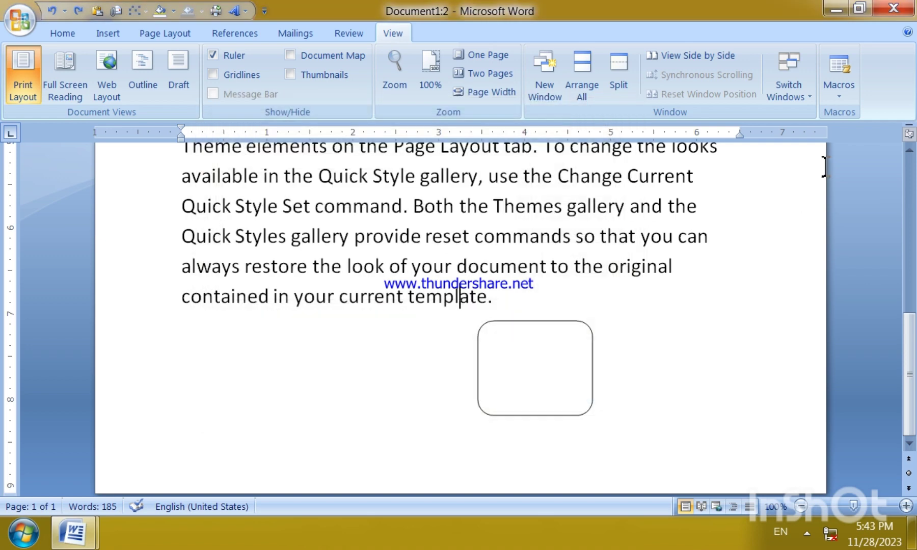
click(588, 403)
click(853, 101)
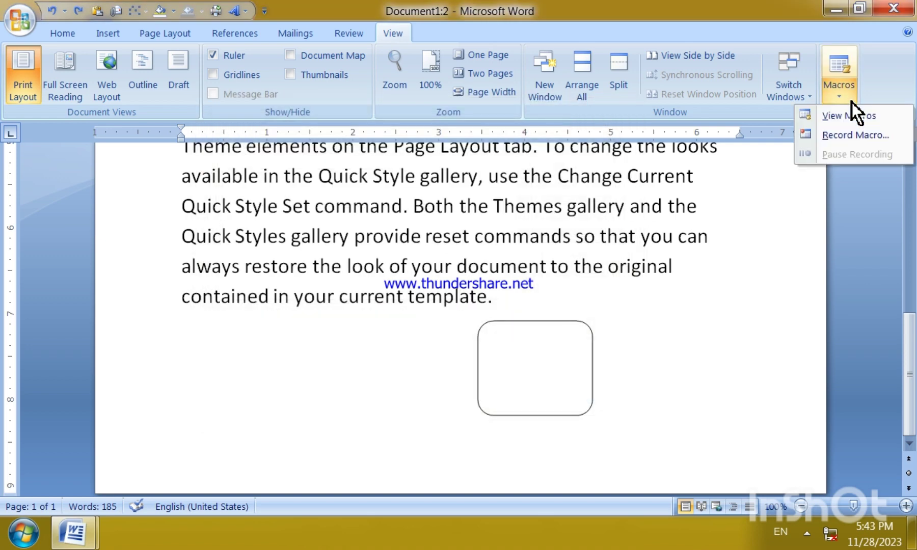
click(850, 140)
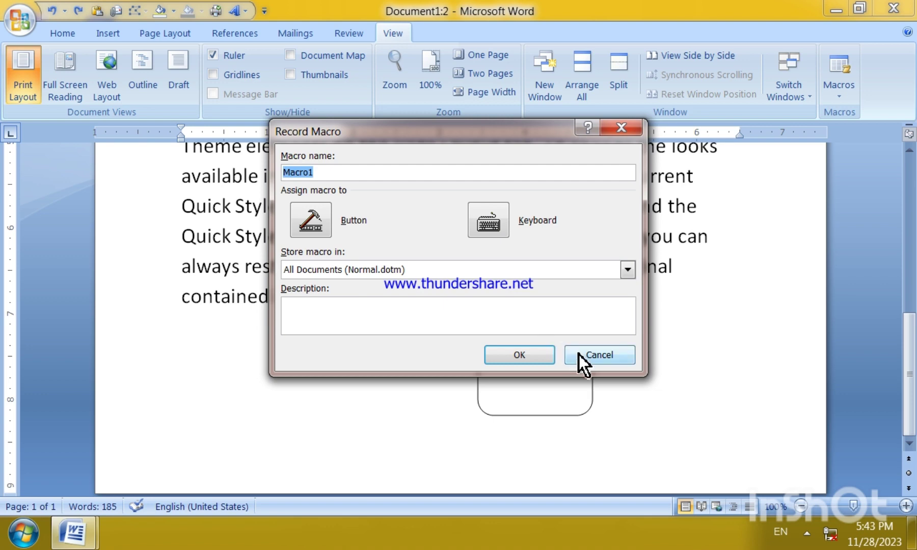
click(621, 360)
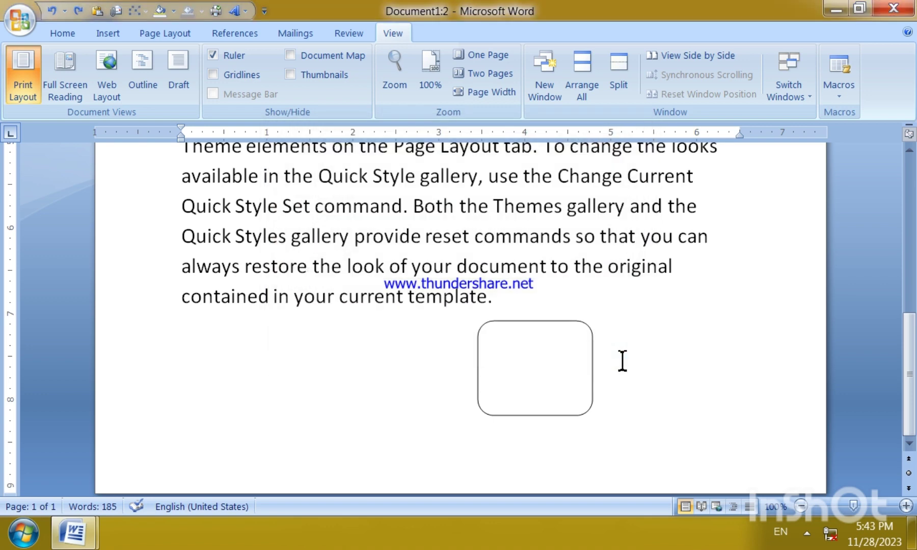